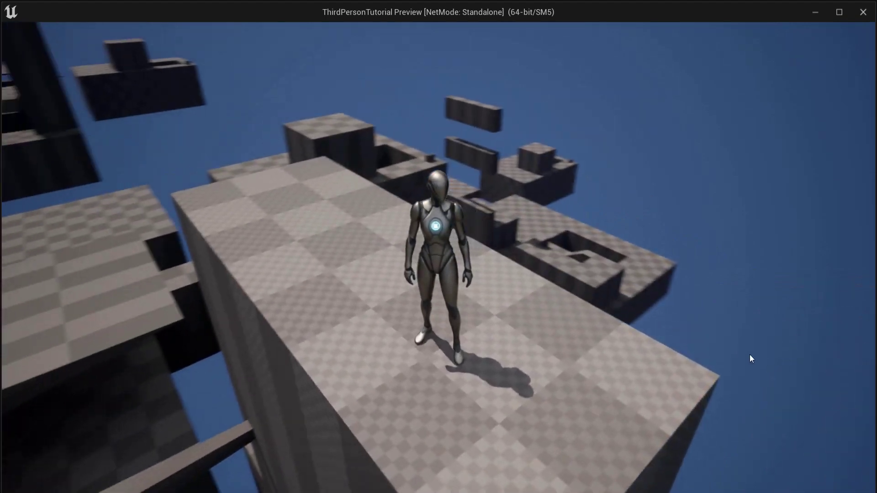
# Step: Test the finished level in play mode by running and jumping across the platforms, and return to the editor
pyautogui.press('space')
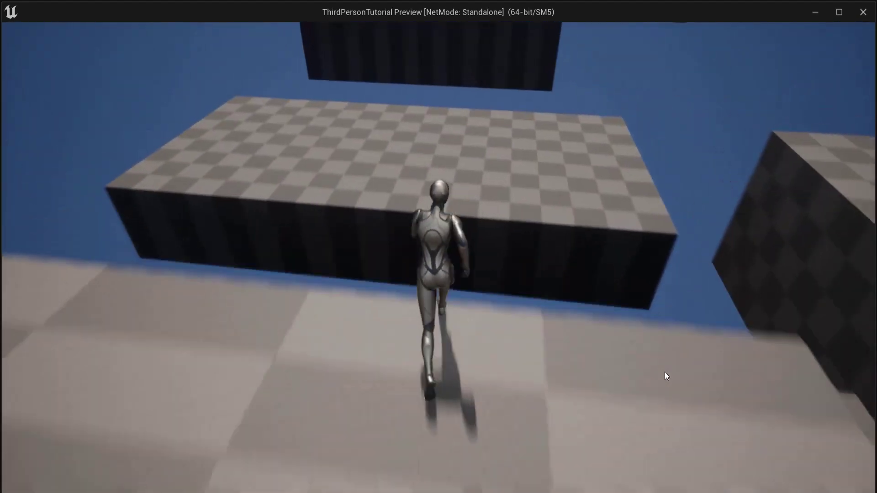
pyautogui.press('space')
pyautogui.press('a')
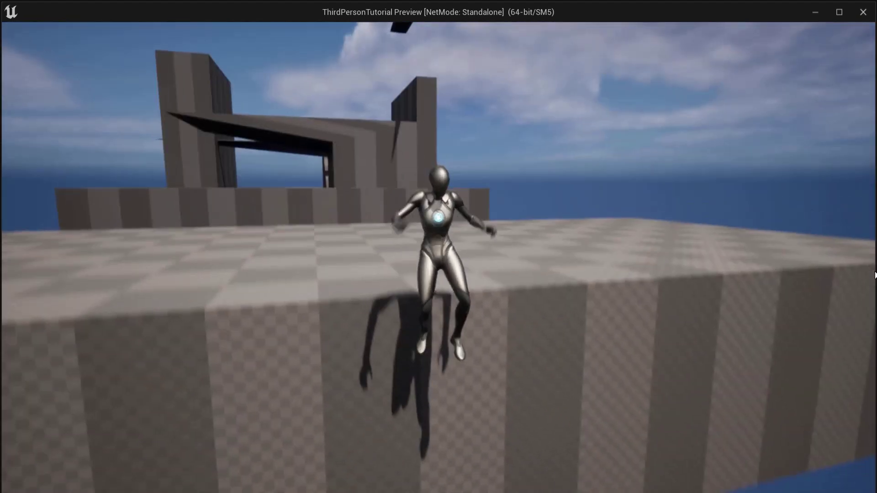
pyautogui.press('Escape')
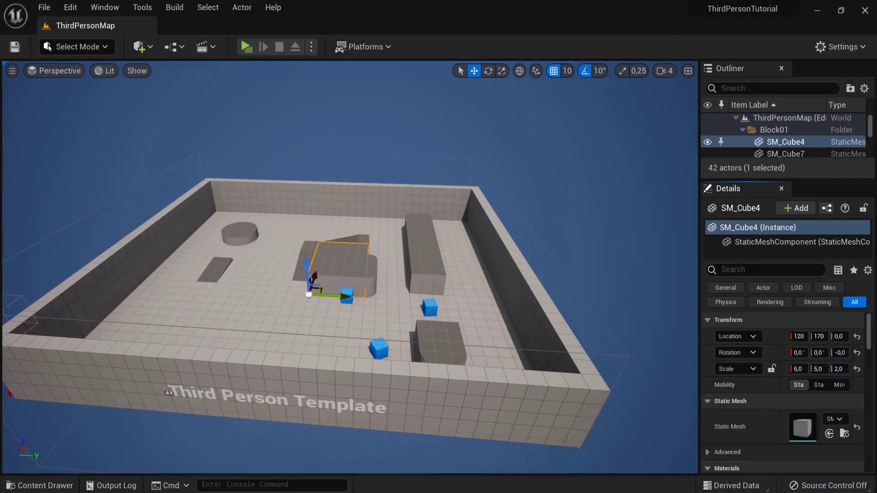
pyautogui.click(423, 242)
pyautogui.click(322, 270)
pyautogui.click(424, 249)
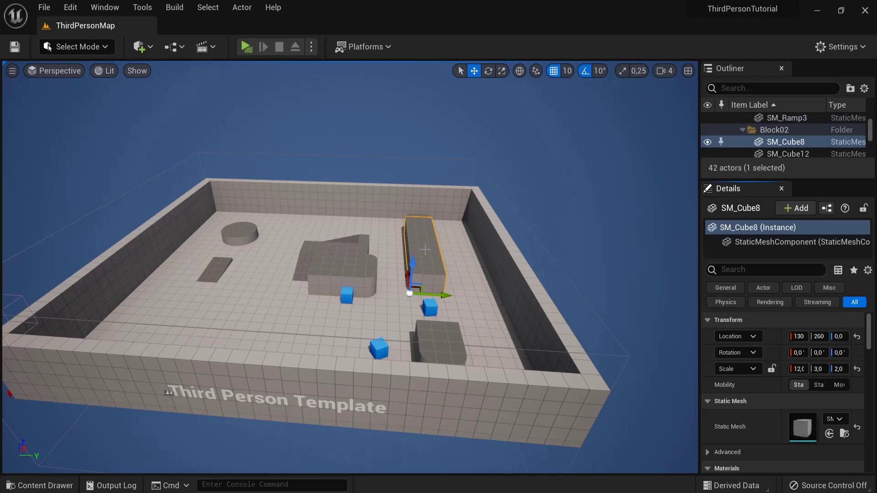
pyautogui.press('Escape')
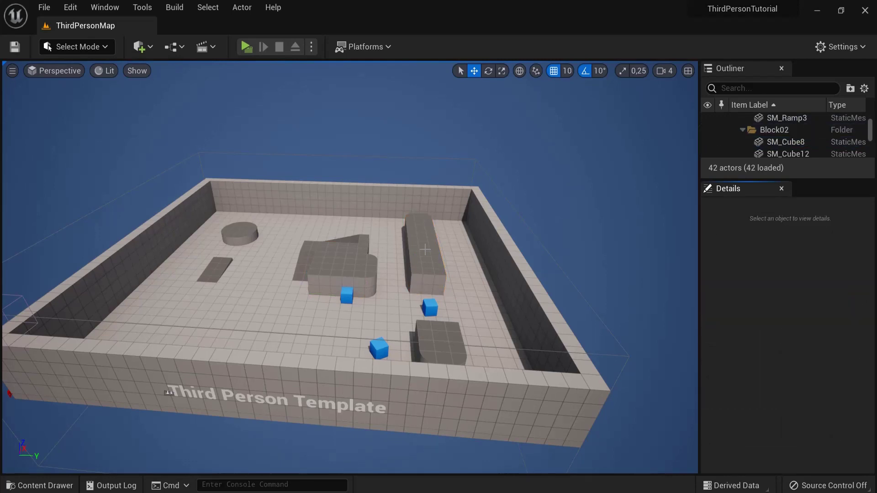
# Step: Switch the editor to Modeling mode and start the Cube Grid tool
pyautogui.click(89, 47)
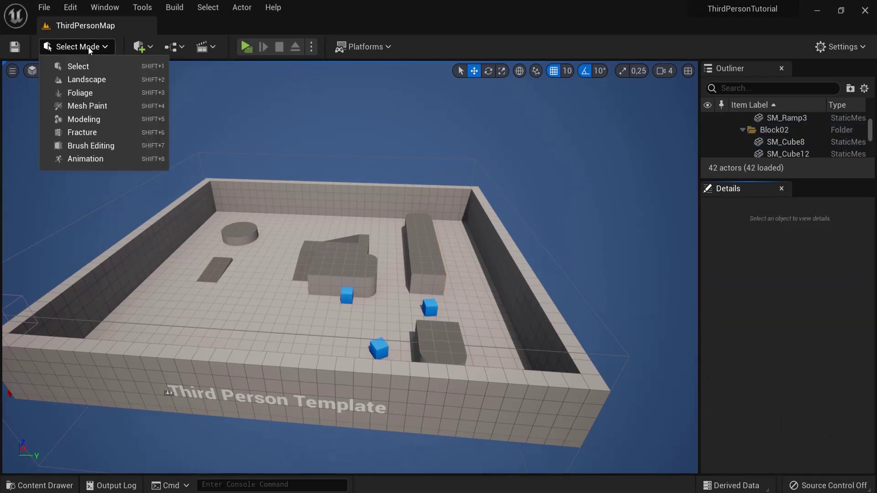
pyautogui.click(86, 121)
pyautogui.moveTo(495, 250); pyautogui.dragTo(538, 270, button='right')
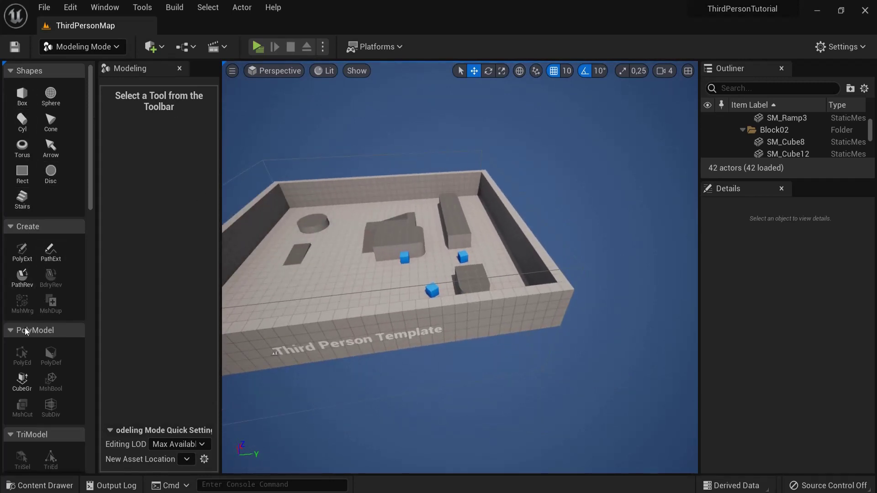
pyautogui.click(25, 384)
# Step: Mark a large rectangular area of grid cells beside the template arena and pull it up into a slab
pyautogui.moveTo(461, 349); pyautogui.dragTo(365, 356, button='right')
pyautogui.press('s')
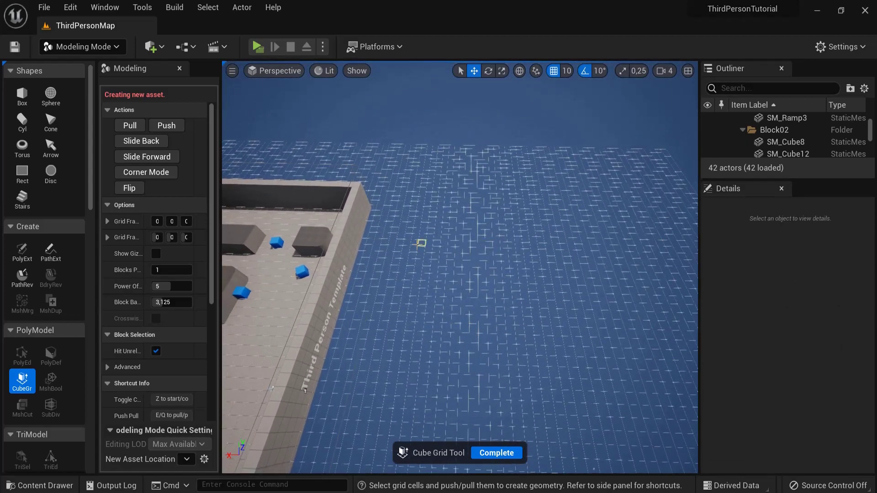
pyautogui.moveTo(447, 271); pyautogui.dragTo(610, 374)
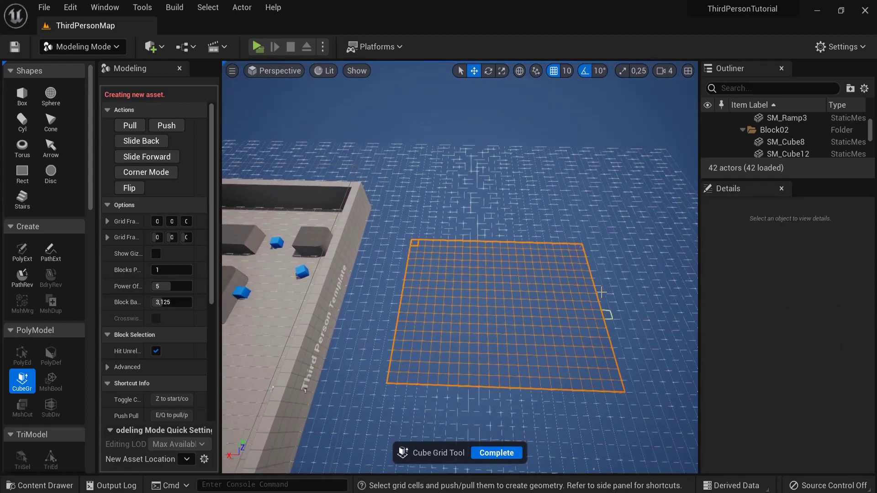
pyautogui.moveTo(601, 292); pyautogui.dragTo(594, 268, button='right')
pyautogui.press('d')
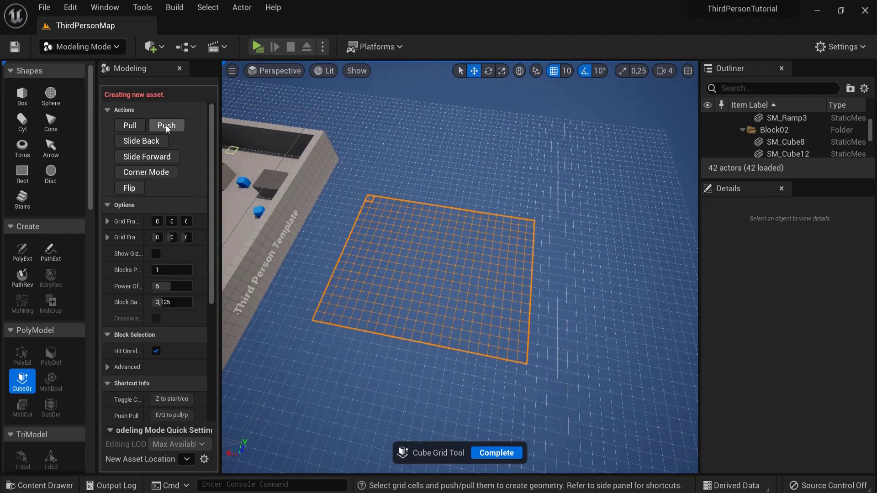
pyautogui.click(134, 125)
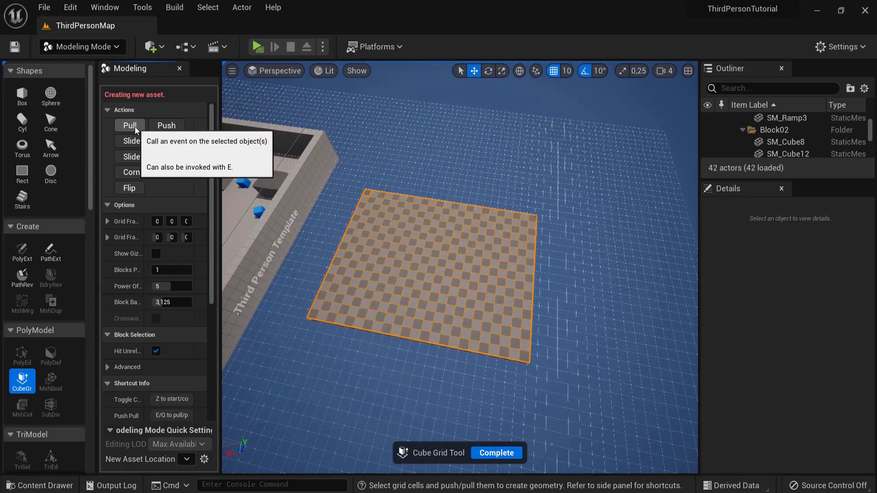
pyautogui.click(135, 127)
pyautogui.click(136, 127)
# Step: Raise two rectangular blocks along the slab's far edge and pull up a separate long slab beside it
pyautogui.moveTo(363, 187); pyautogui.dragTo(374, 197)
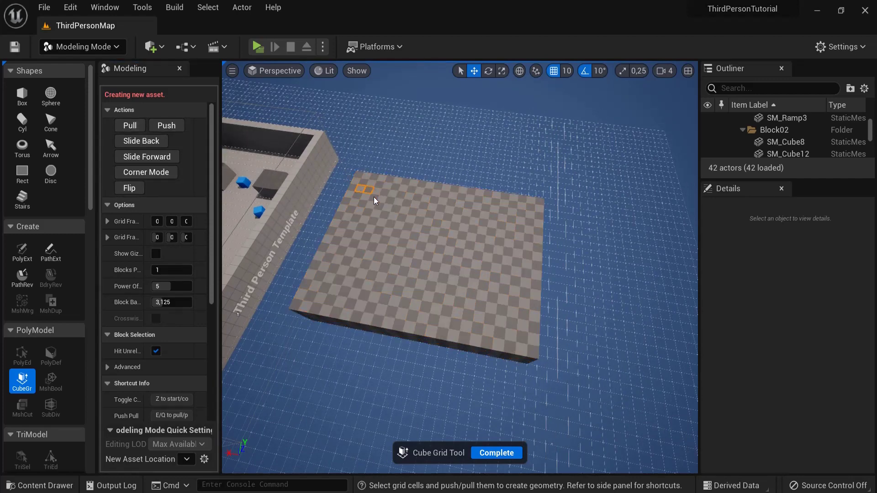
pyautogui.press('e')
pyautogui.press('e')
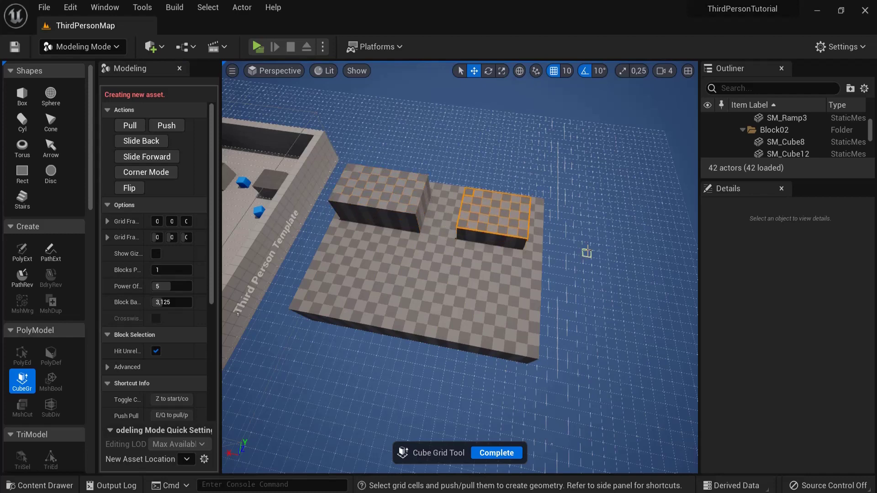
pyautogui.press('e')
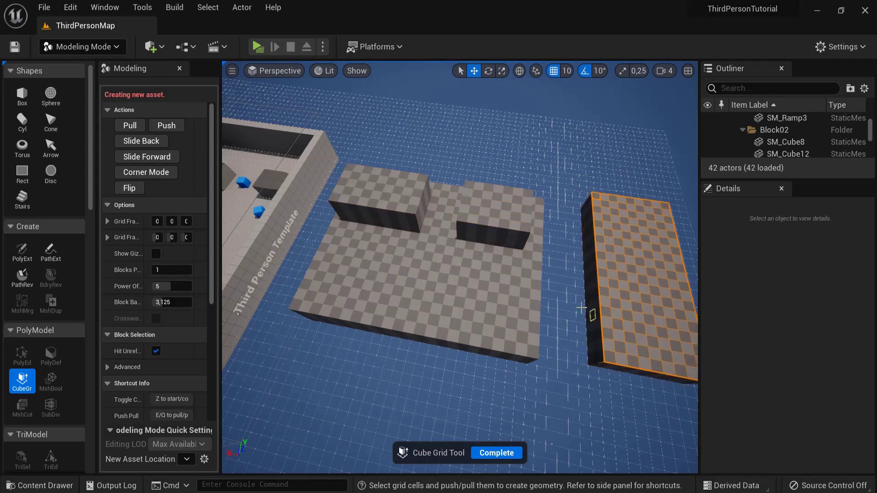
# Step: Push a rectangular group of cells in front of the raised block nearest the arena down to cut a hole through the slab
pyautogui.moveTo(350, 251); pyautogui.dragTo(411, 290)
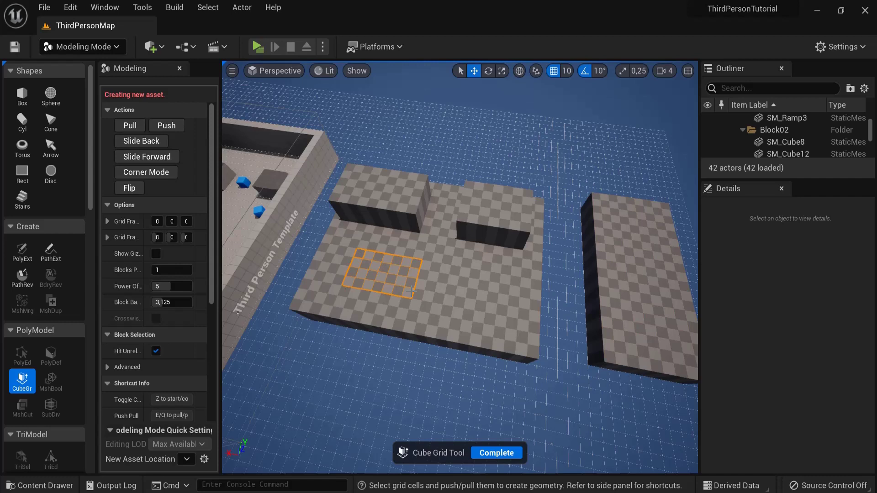
pyautogui.click(164, 126)
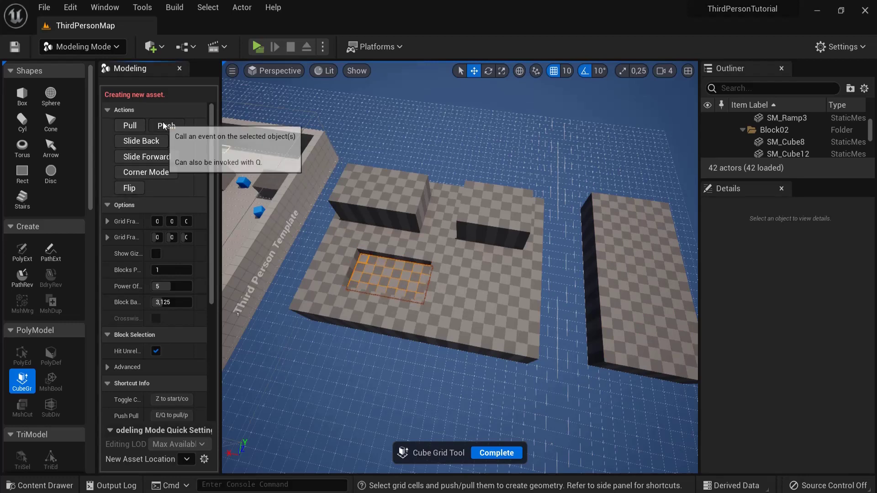
pyautogui.click(165, 126)
pyautogui.click(165, 126)
# Step: Push a rectangular group of cells down into the top of the raised block nearest the arena to form a recess
pyautogui.moveTo(382, 351); pyautogui.dragTo(356, 334, button='right')
pyautogui.press('w')
pyautogui.press('s')
pyautogui.scroll(-4, 356, 334)
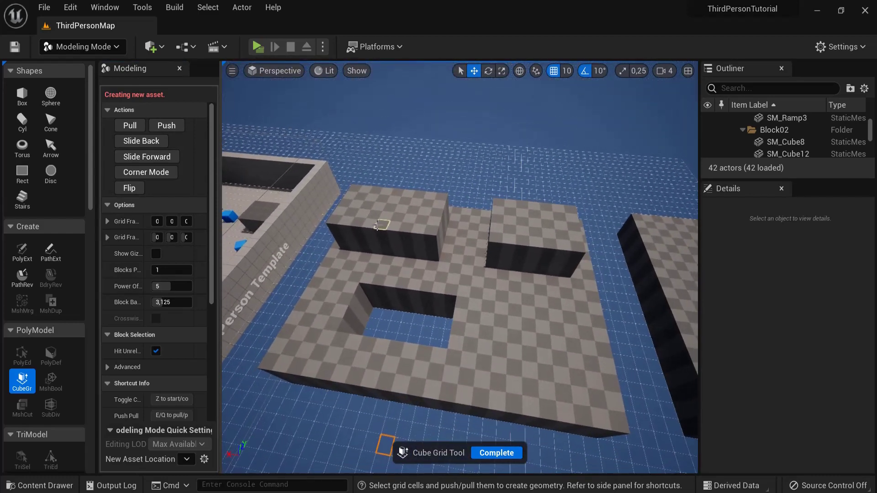
pyautogui.click(166, 126)
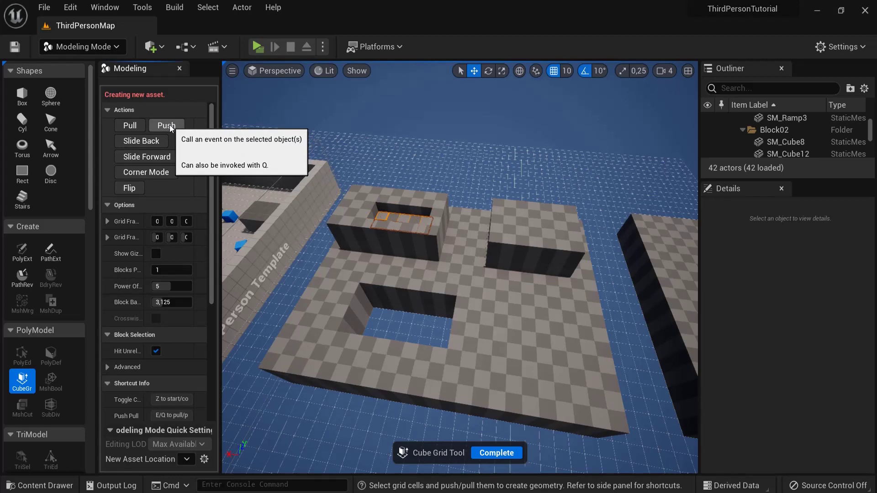
# Step: Raise a thin wall along the far edge of the other raised block and slide the cell selection forward to the wall's base
pyautogui.moveTo(498, 203); pyautogui.dragTo(551, 207)
pyautogui.press('e')
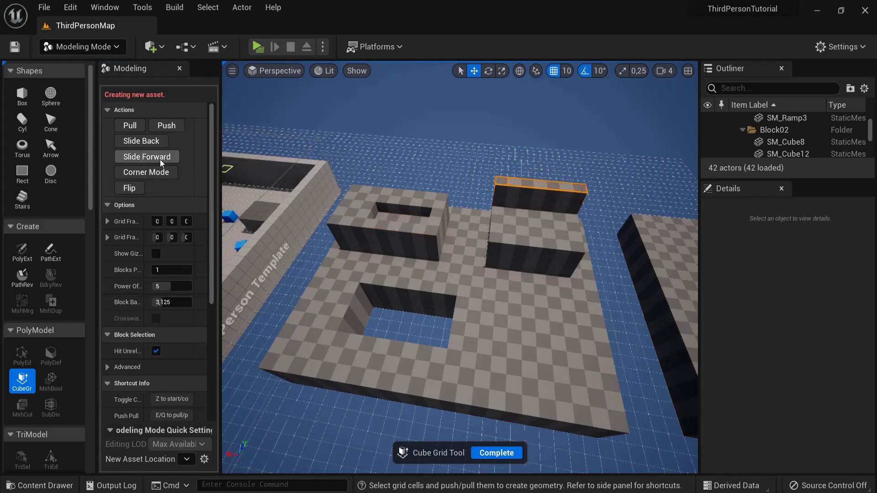
pyautogui.click(154, 158)
pyautogui.click(153, 158)
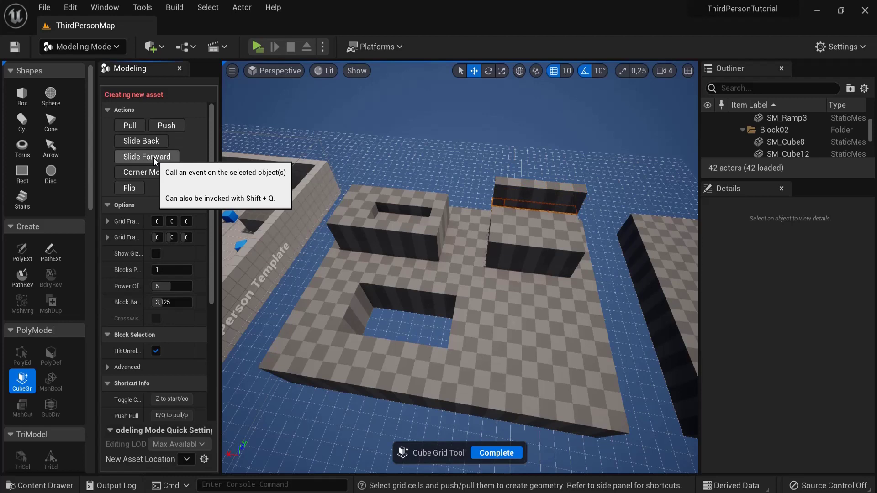
# Step: Slide the selection back into the air above the thin wall and pull it up into a floating wall
pyautogui.click(156, 142)
pyautogui.click(157, 142)
pyautogui.click(156, 142)
pyautogui.click(156, 142)
pyautogui.click(156, 141)
pyautogui.click(156, 142)
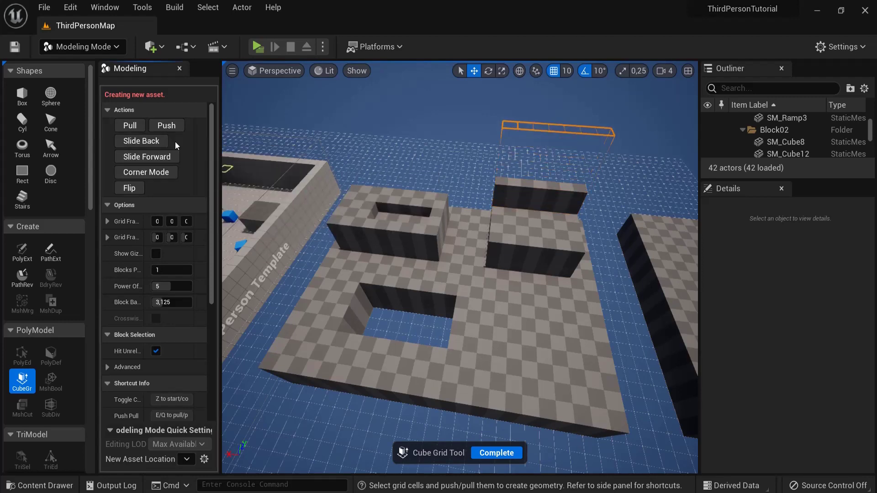
pyautogui.moveTo(507, 121); pyautogui.dragTo(547, 107, button='right')
pyautogui.press('w')
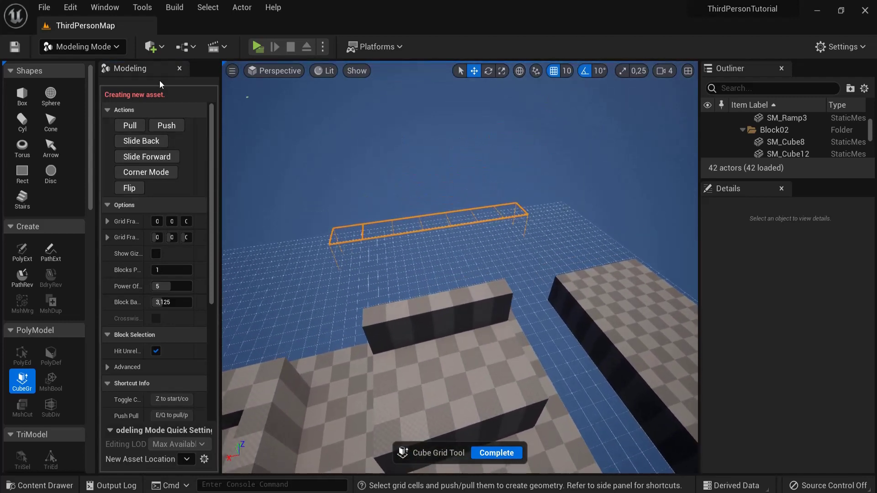
pyautogui.click(130, 126)
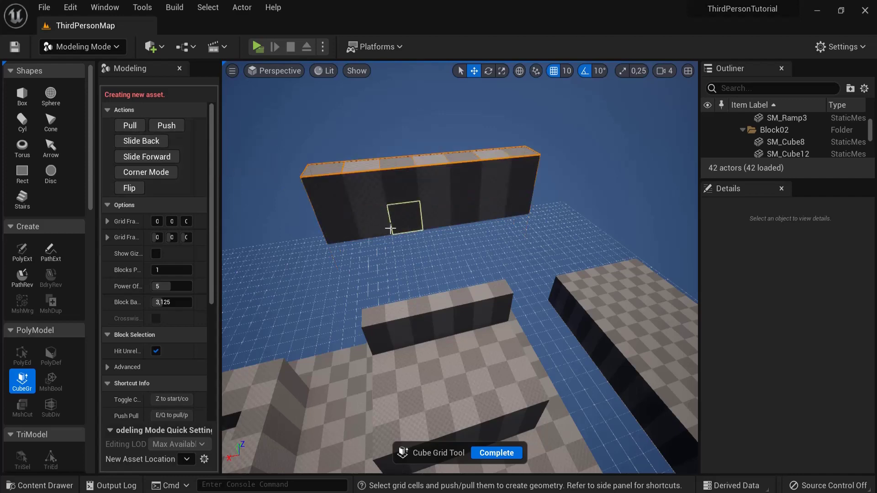
# Step: Flip the selection on top of the floating wall and slide it back beneath the wall
pyautogui.press('d')
pyautogui.moveTo(577, 249); pyautogui.dragTo(445, 254, button='right')
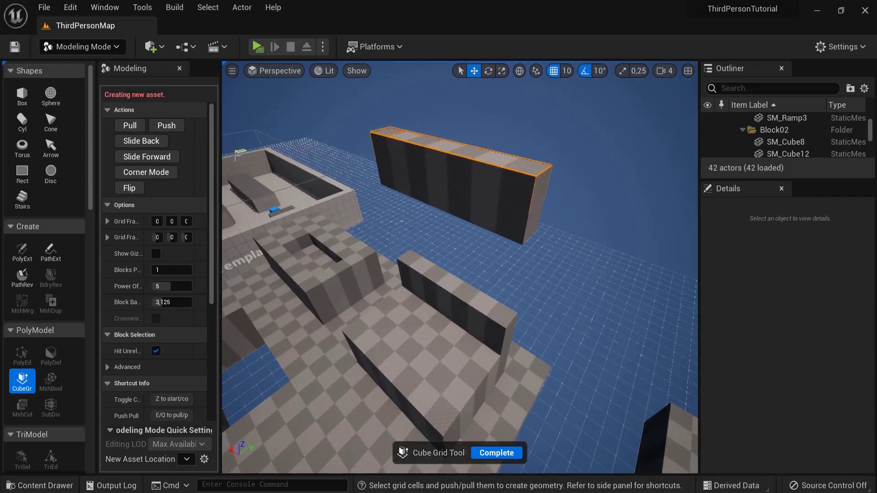
pyautogui.click(135, 189)
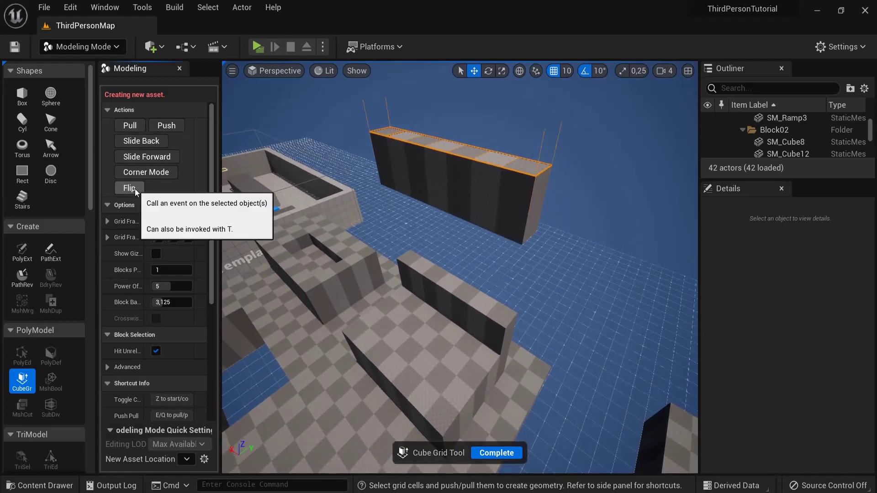
pyautogui.click(155, 144)
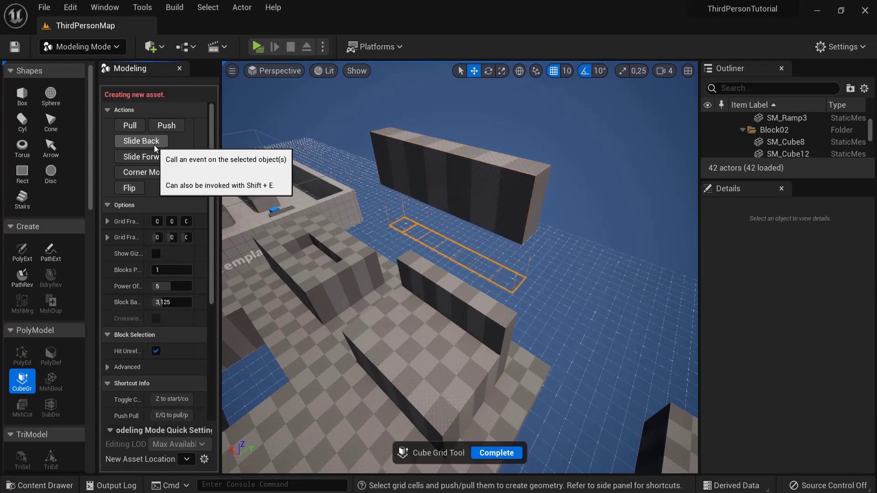
# Step: Move the selection into the air above the floating wall and pull it up into a second floating wall
pyautogui.click(144, 144)
pyautogui.click(144, 143)
pyautogui.click(144, 143)
pyautogui.click(144, 144)
pyautogui.click(144, 144)
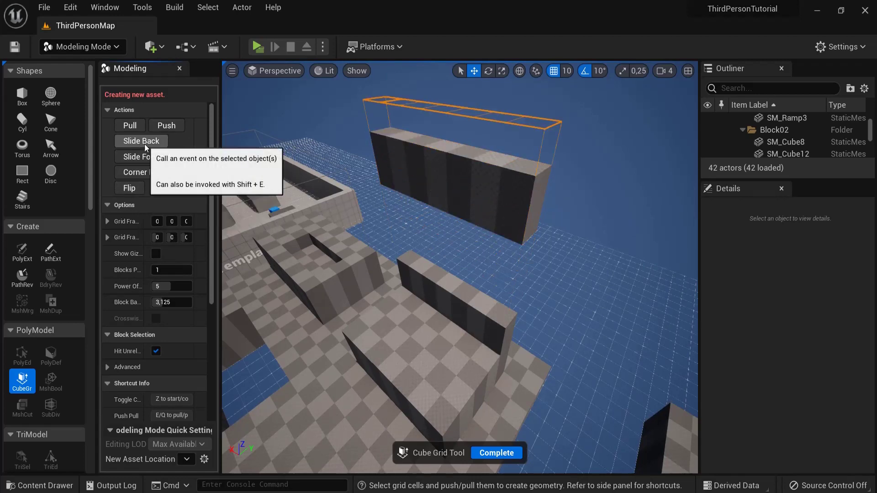
pyautogui.click(144, 144)
pyautogui.moveTo(445, 145)
pyautogui.mouseDown(button='right')
pyautogui.moveTo(467, 120)
pyautogui.moveTo(440, 142)
pyautogui.mouseUp(button='right')
pyautogui.moveTo(363, 155)
pyautogui.mouseDown(button='right')
pyautogui.moveTo(378, 149)
pyautogui.moveTo(367, 145)
pyautogui.mouseUp(button='right')
pyautogui.click(133, 127)
pyautogui.click(171, 128)
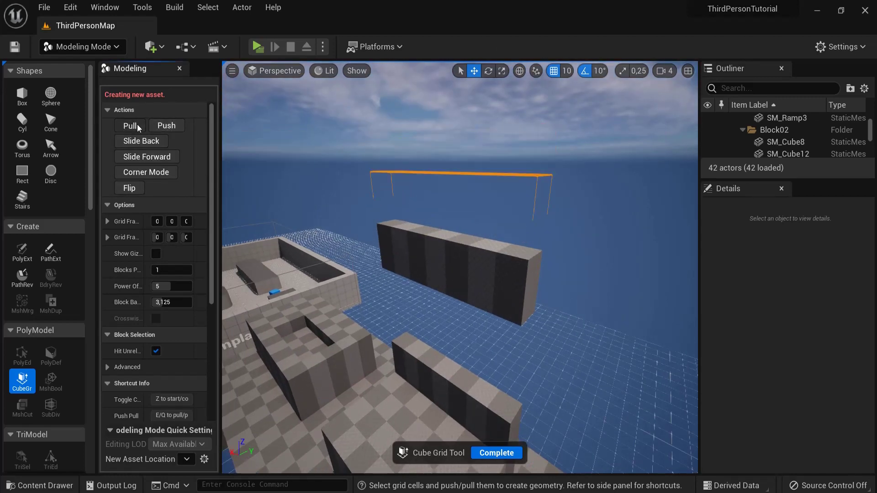
pyautogui.click(137, 127)
pyautogui.click(137, 127)
# Step: Examine the Cube Grid tool's options and shortcut info
pyautogui.moveTo(533, 299); pyautogui.dragTo(497, 255, button='right')
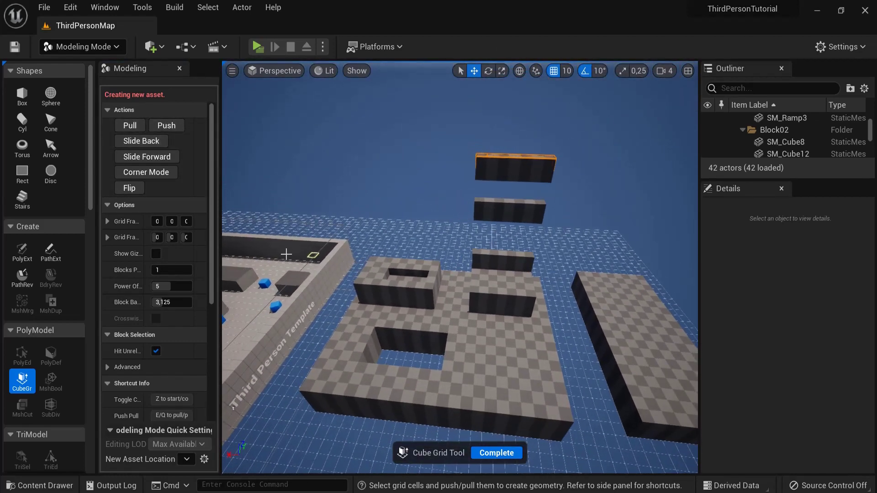
pyautogui.scroll(-5, 149, 338)
pyautogui.scroll(-2, 153, 322)
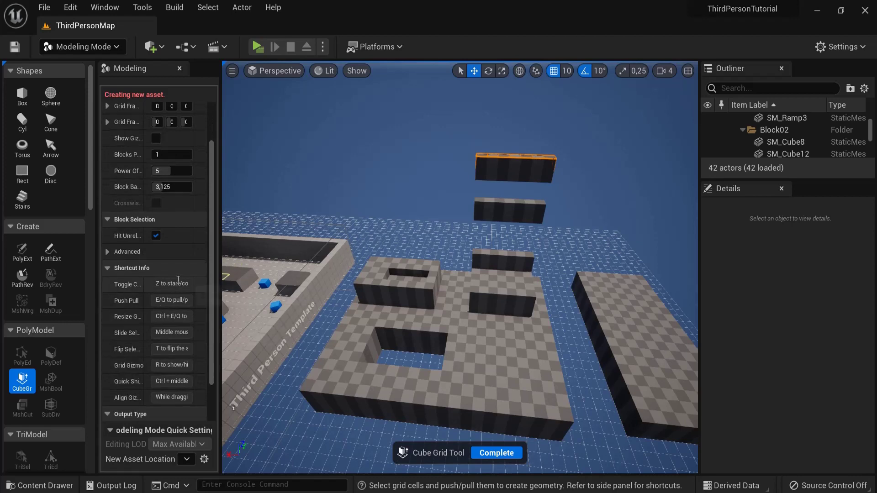
pyautogui.scroll(5, 175, 285)
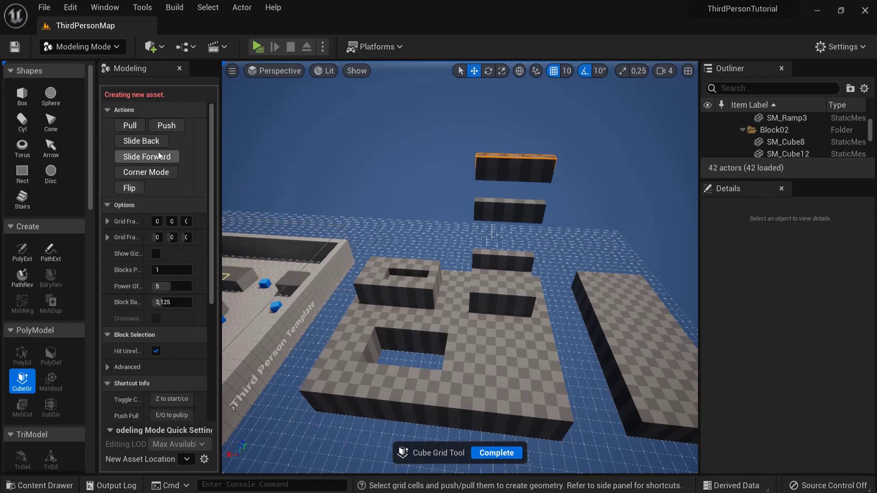
# Step: Carve a ramp into the side of the raised block with the hole by pushing down two corners of the selected strip in Corner Mode
pyautogui.moveTo(507, 309); pyautogui.dragTo(388, 246, button='right')
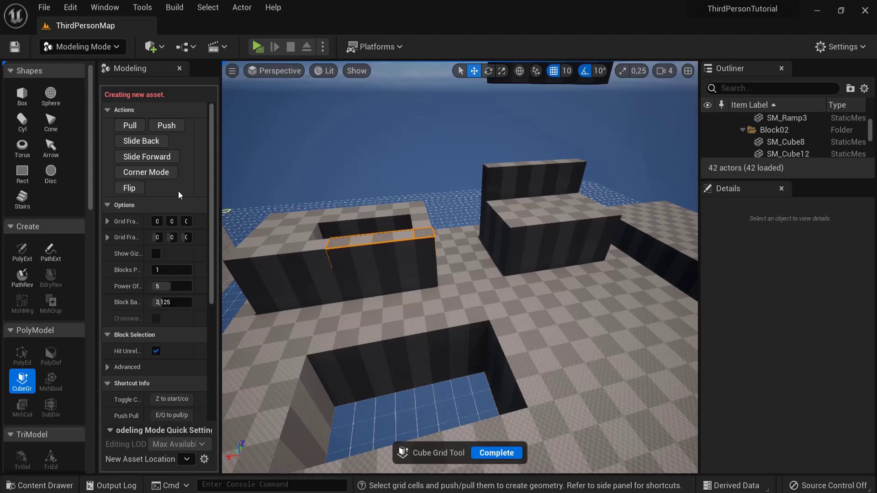
pyautogui.click(156, 173)
pyautogui.moveTo(431, 272); pyautogui.dragTo(376, 257, button='right')
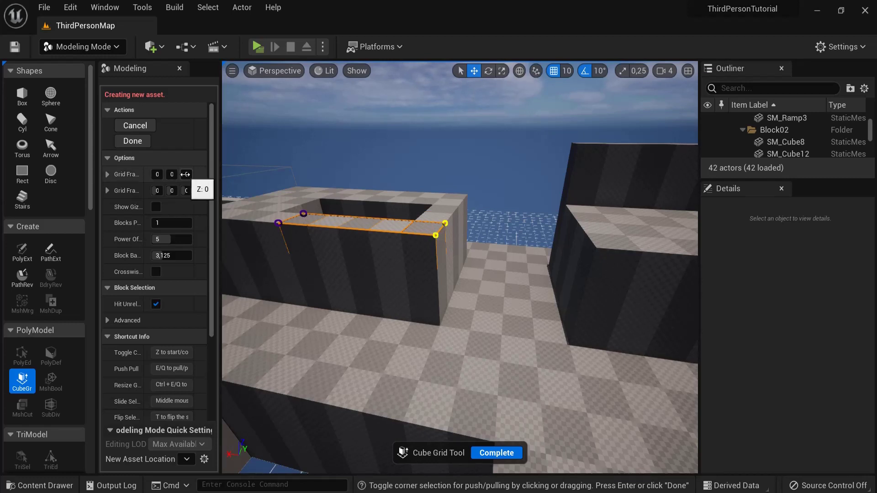
pyautogui.moveTo(460, 265); pyautogui.dragTo(445, 298)
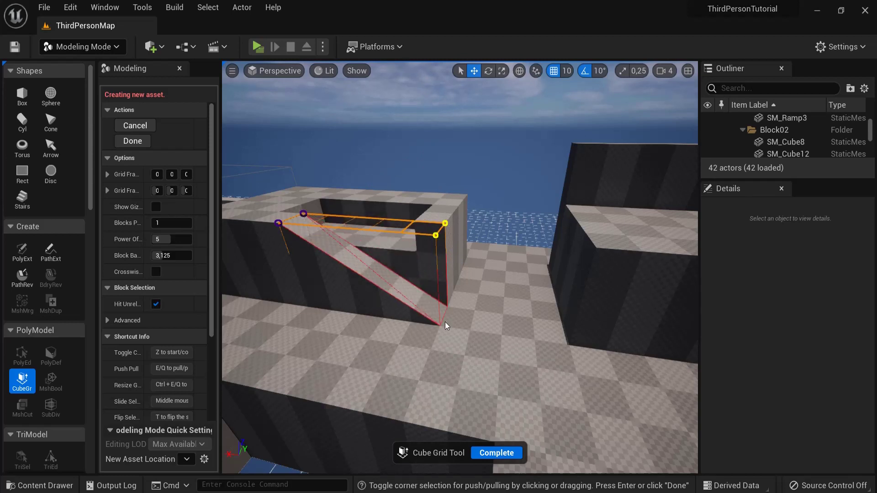
pyautogui.moveTo(431, 328); pyautogui.dragTo(437, 328, button='right')
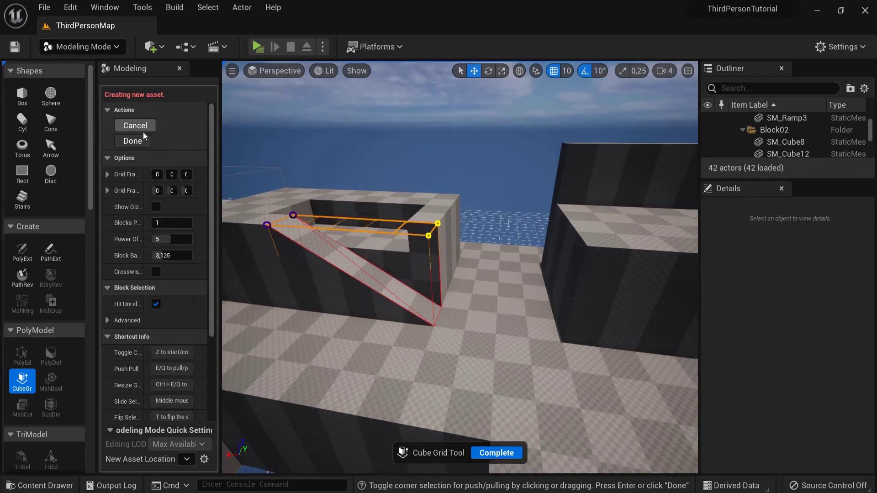
pyautogui.click(133, 141)
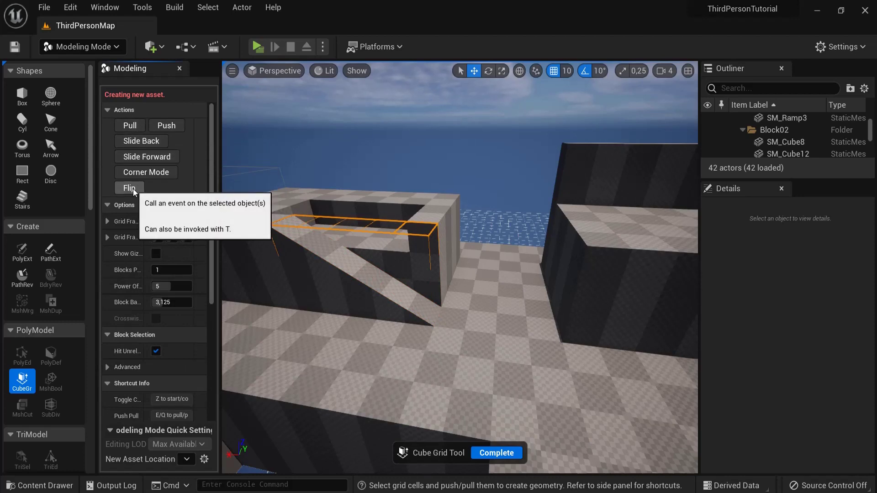
pyautogui.press('z')
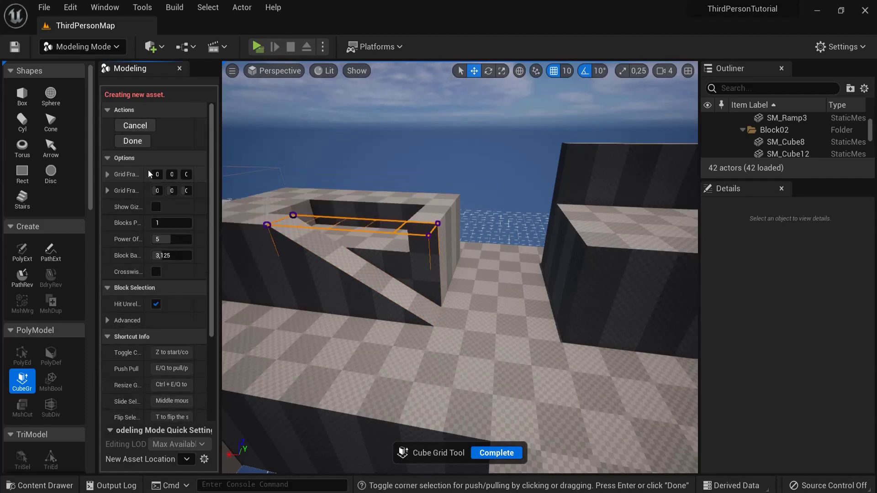
pyautogui.press('z')
pyautogui.press('z')
pyautogui.press('z')
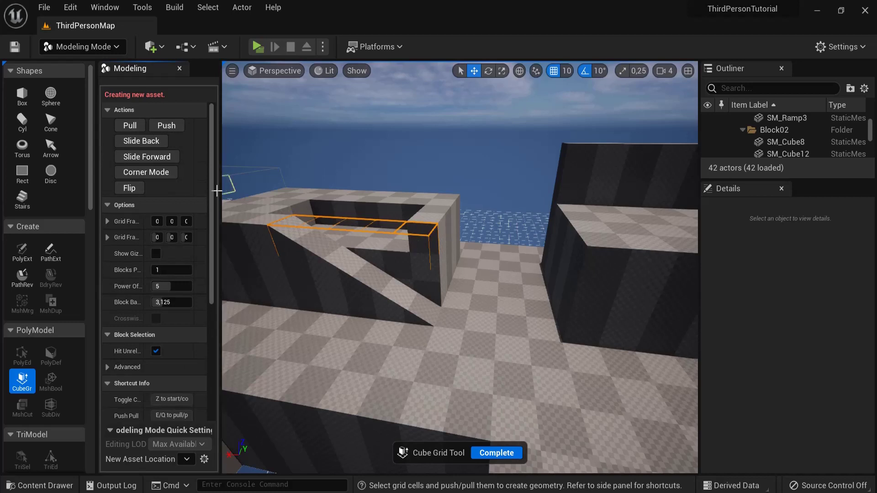
# Step: Widen the Cube Grid settings to read the shortcut info and try enlarging the grid to Power Of Two 6
pyautogui.scroll(-5, 147, 180)
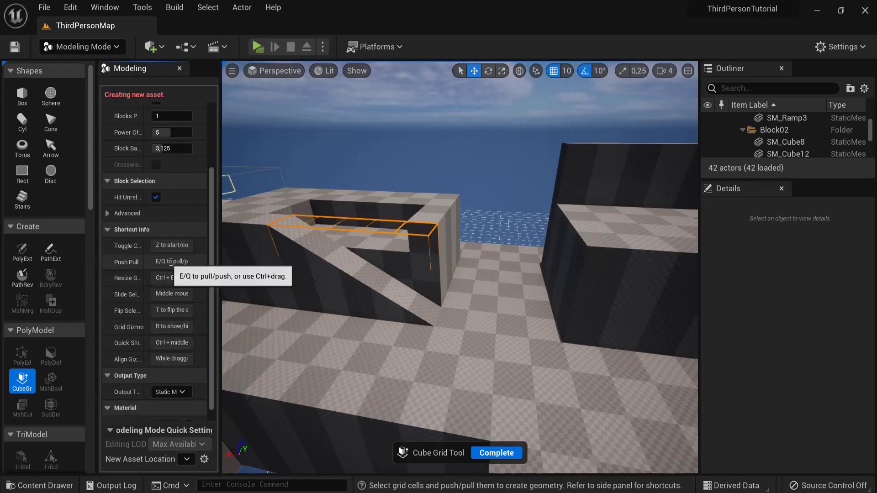
pyautogui.moveTo(96, 259); pyautogui.dragTo(60, 259)
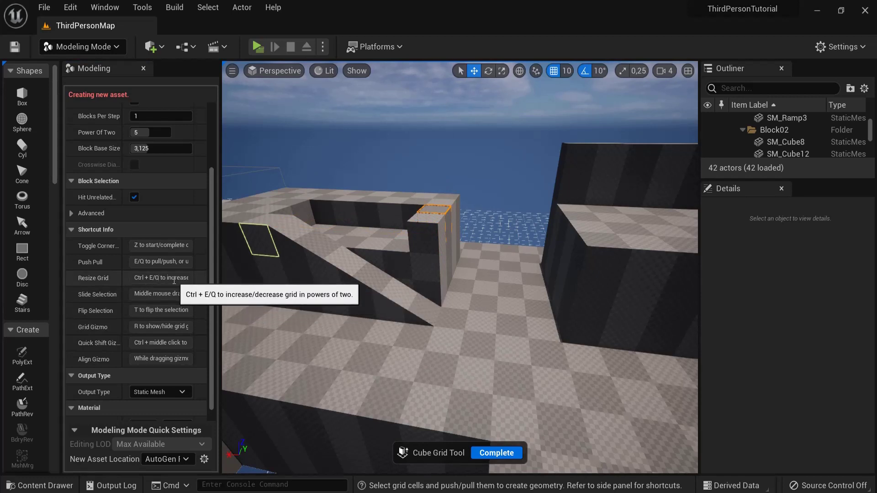
pyautogui.hotkey('ctrl', 'e')
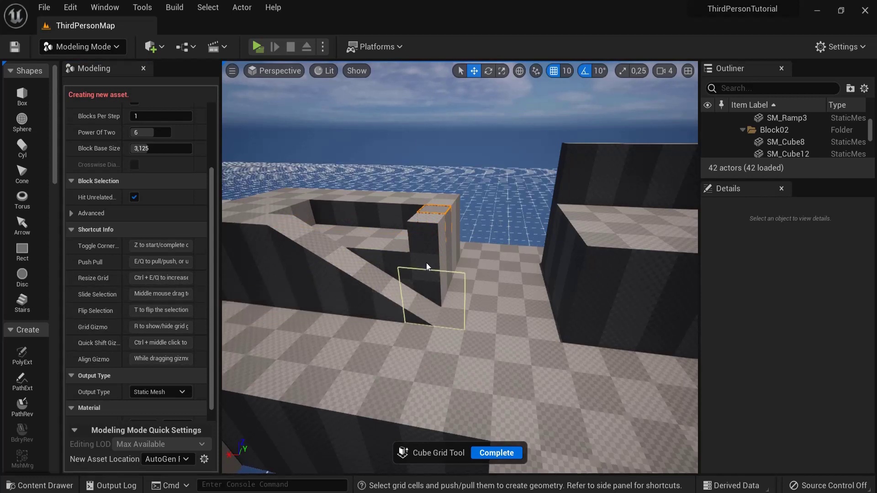
pyautogui.scroll(5, 101, 205)
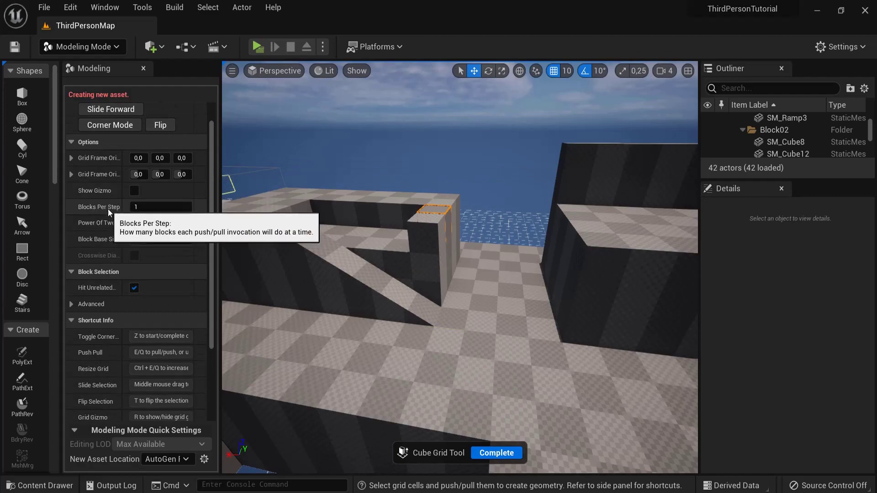
# Step: Select a large rectangular area of the empty grid beside the platforms and test pulling it up and pushing it back
pyautogui.moveTo(509, 281); pyautogui.dragTo(576, 252, button='right')
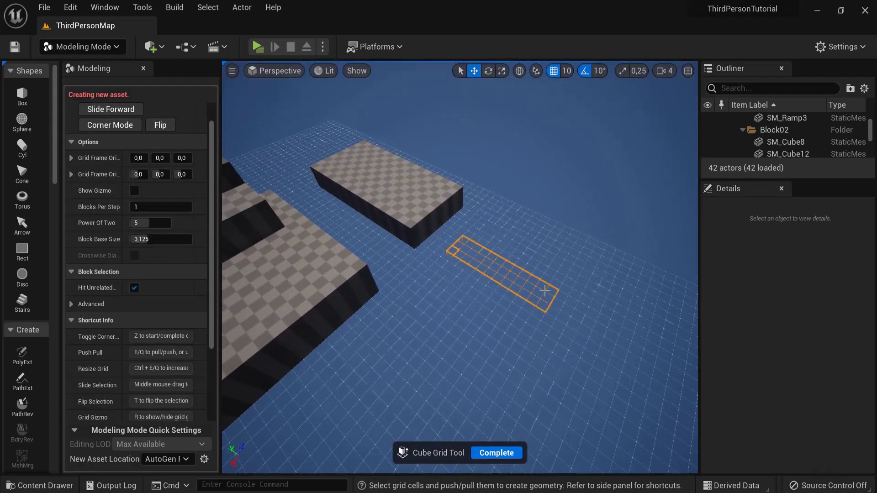
pyautogui.moveTo(545, 291); pyautogui.dragTo(508, 382)
pyautogui.moveTo(522, 383); pyautogui.dragTo(515, 368, button='right')
pyautogui.press('e')
pyautogui.press('q')
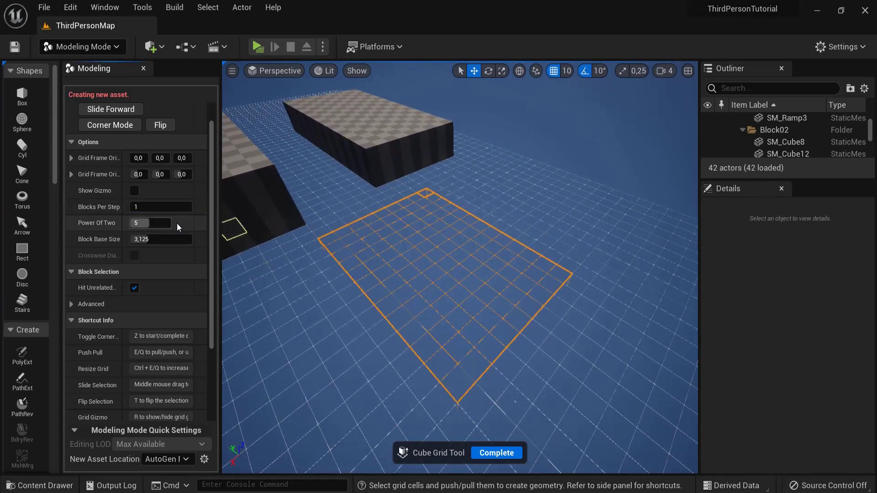
# Step: Pull the selected area up into a tall block with Blocks Per Step set to 5, and reset Blocks Per Step to its default
pyautogui.click(157, 210)
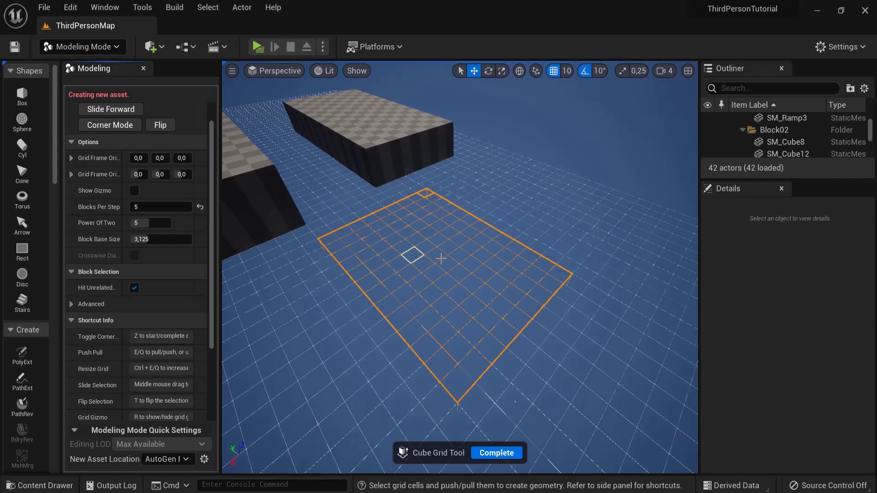
pyautogui.press('e')
pyautogui.moveTo(522, 237); pyautogui.dragTo(522, 205, button='right')
pyautogui.press('e')
pyautogui.press('q')
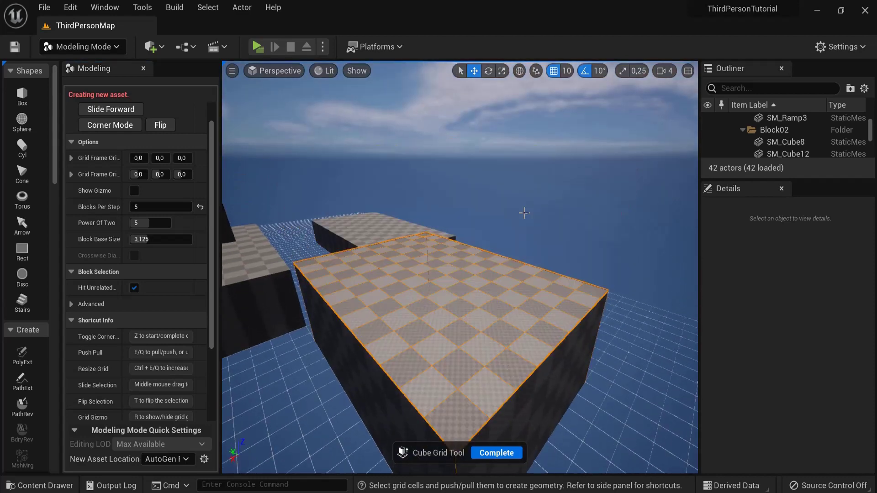
pyautogui.moveTo(525, 249); pyautogui.dragTo(524, 278, button='right')
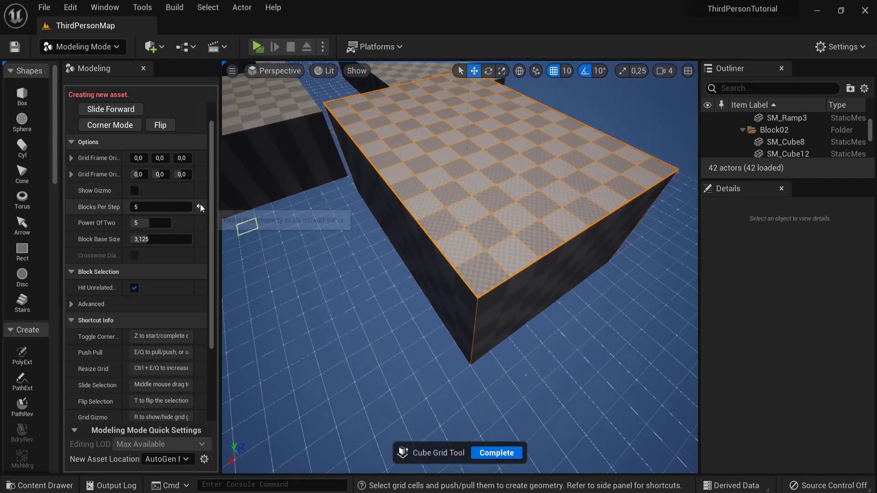
pyautogui.click(200, 207)
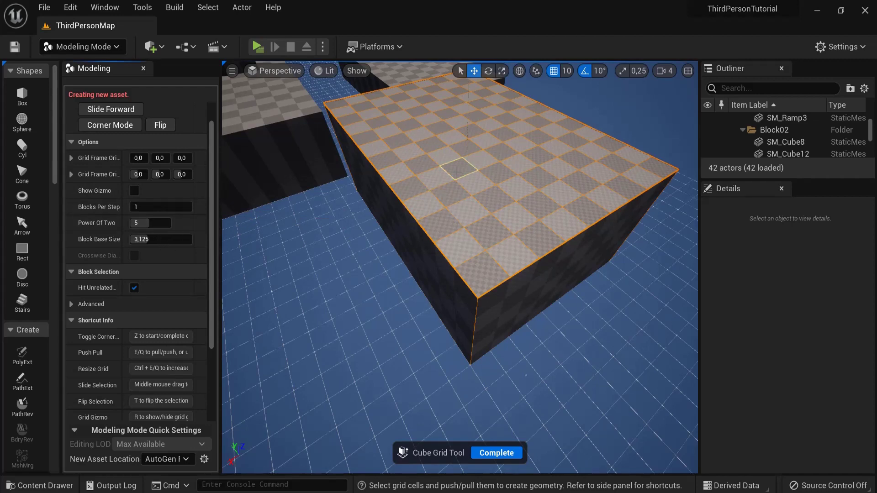
# Step: Select a square area on the new block's top and push a hole through it with Power Of Two set to 8
pyautogui.moveTo(458, 168); pyautogui.dragTo(573, 188)
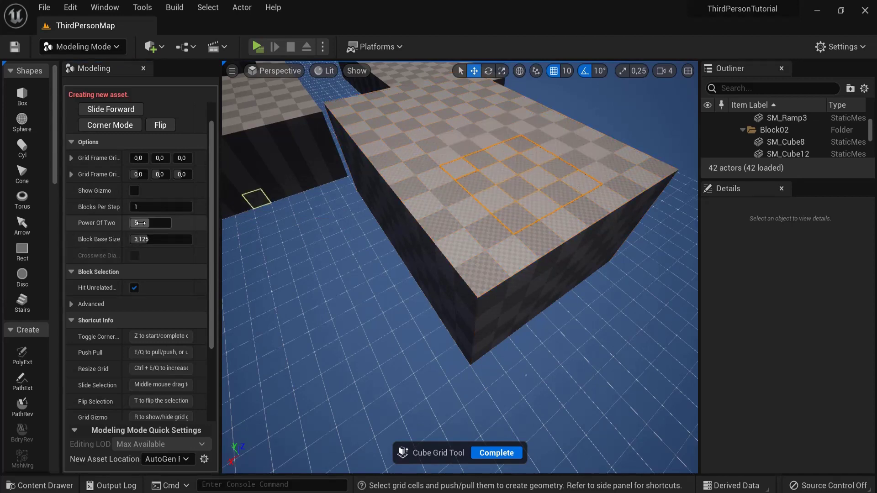
pyautogui.moveTo(141, 223); pyautogui.dragTo(157, 223)
pyautogui.moveTo(404, 213); pyautogui.dragTo(433, 174, button='right')
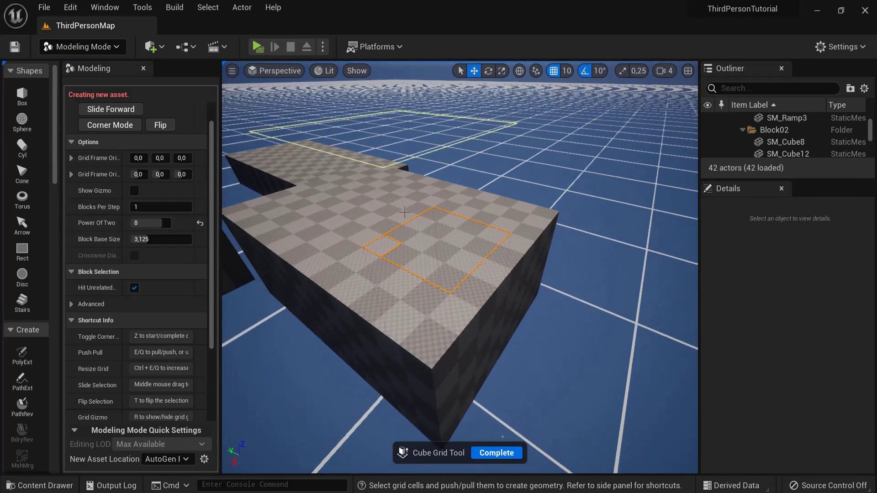
pyautogui.press('e')
pyautogui.press('q')
pyautogui.press('q')
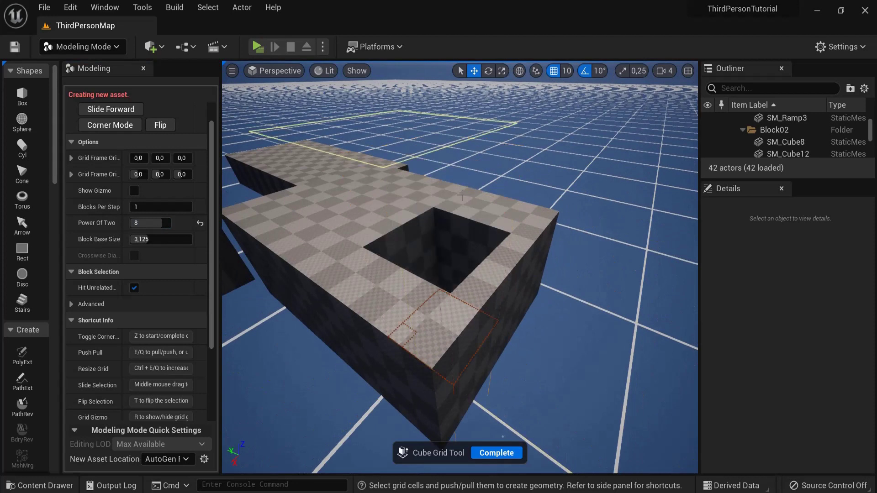
# Step: Set Power Of Two to 1 and pull up a small block between the hole and the large block's corner
pyautogui.click(200, 223)
pyautogui.moveTo(148, 224); pyautogui.dragTo(133, 224)
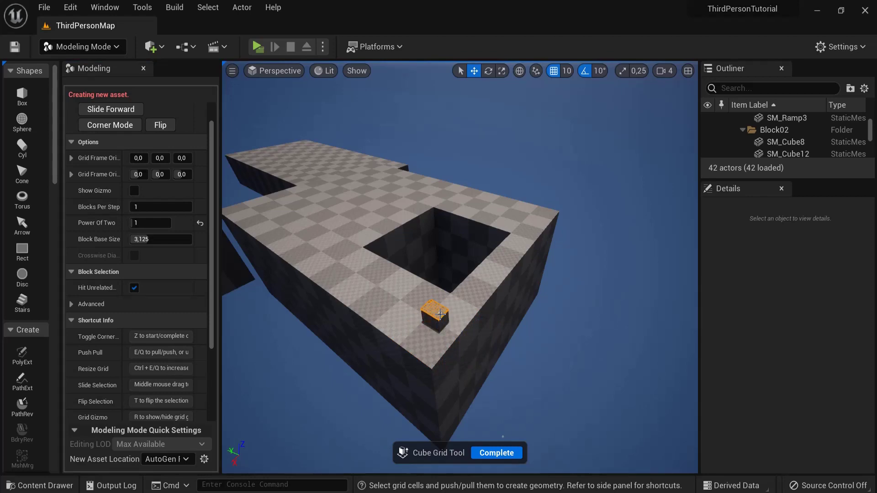
# Step: Push a narrow notch down into the small block and reset Power Of Two to its default
pyautogui.press('w')
pyautogui.moveTo(440, 315); pyautogui.dragTo(368, 271, button='right')
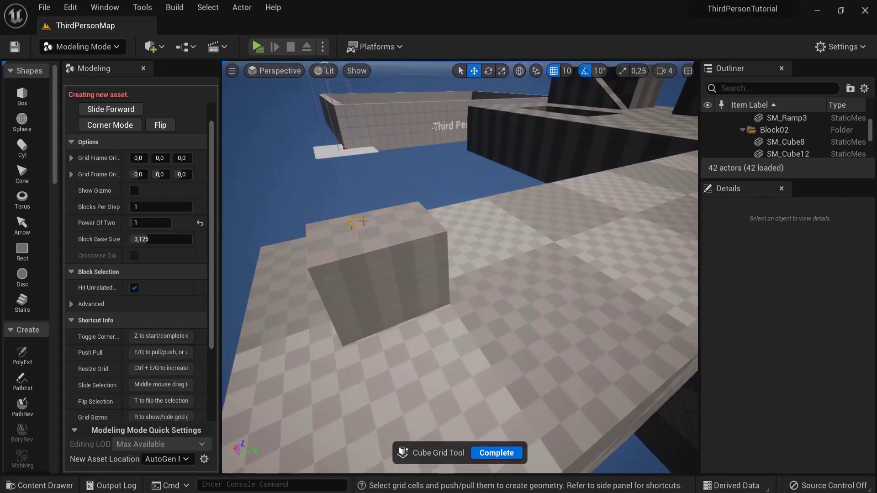
pyautogui.press('q')
pyautogui.press('q')
pyautogui.press('q')
pyautogui.press('q')
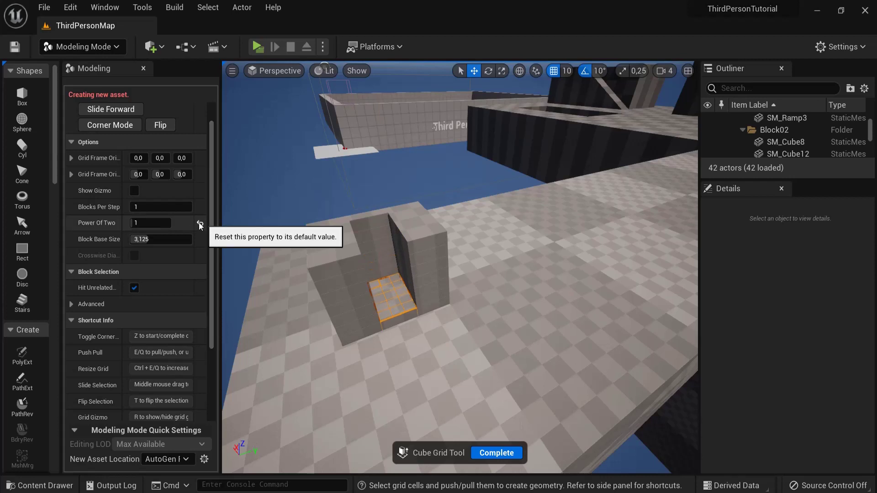
pyautogui.click(199, 223)
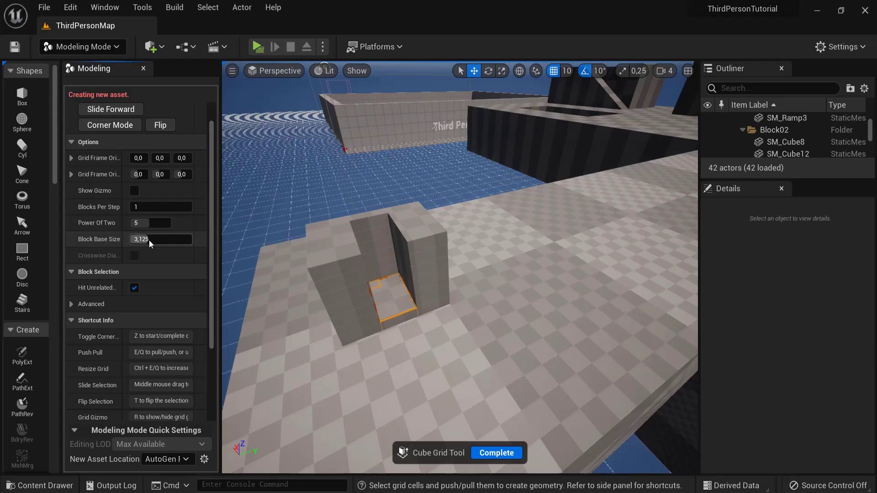
# Step: Select a rectangular area along the edge of the square hole and pull it up four blocks into a tower
pyautogui.scroll(-3, 141, 270)
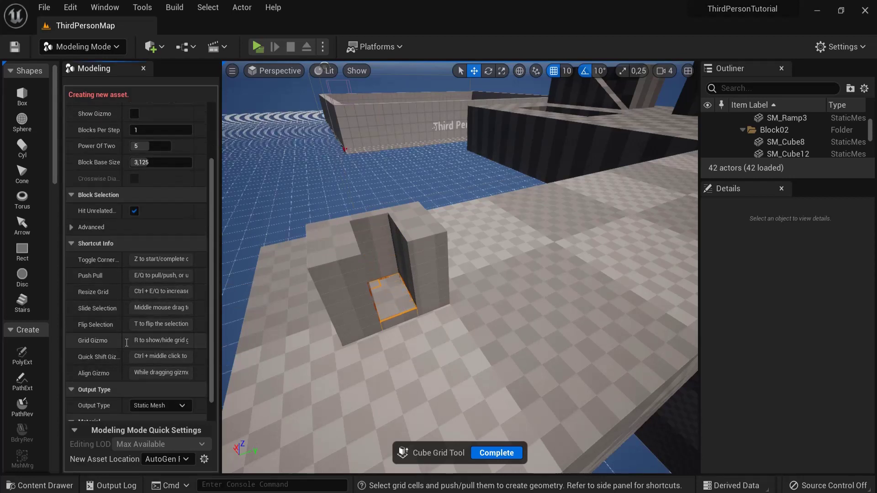
pyautogui.moveTo(565, 357); pyautogui.dragTo(689, 222, button='right')
pyautogui.press('s')
pyautogui.moveTo(375, 231); pyautogui.dragTo(460, 251)
pyautogui.press('e')
pyautogui.press('e')
pyautogui.press('e')
pyautogui.press('e')
pyautogui.moveTo(473, 253); pyautogui.dragTo(493, 234, button='right')
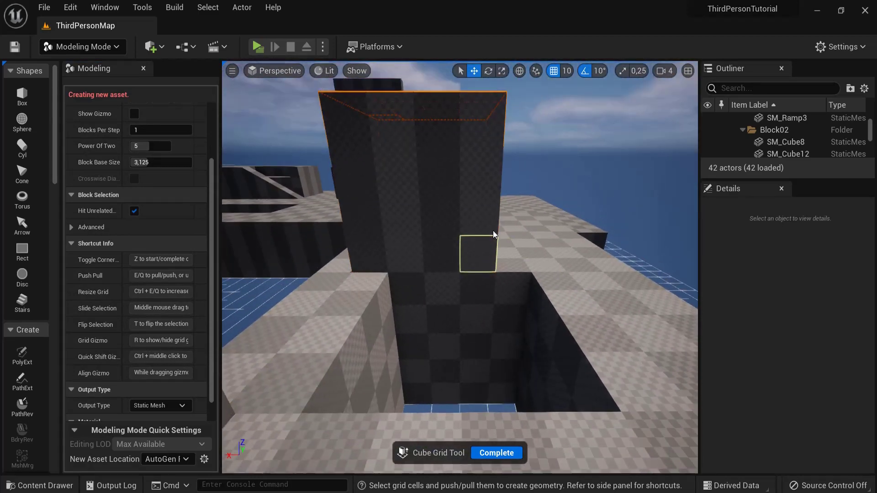
# Step: Show the grid gizmo and rotate the grid 30 degrees about the Y axis
pyautogui.scroll(-10, 493, 234)
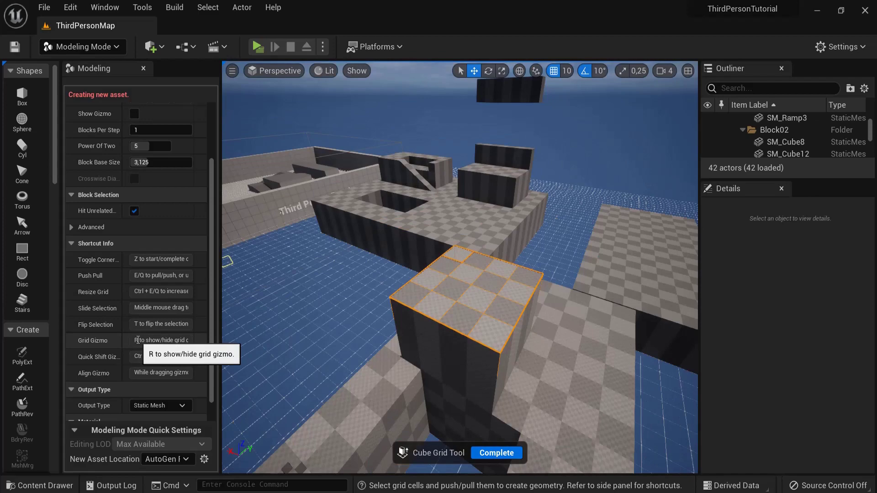
pyautogui.moveTo(389, 292); pyautogui.dragTo(255, 271, button='right')
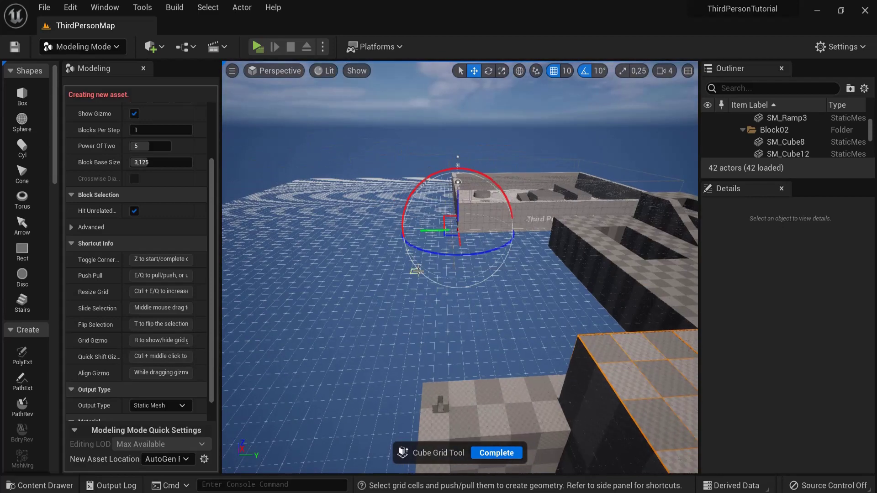
pyautogui.moveTo(447, 225); pyautogui.dragTo(576, 254, button='right')
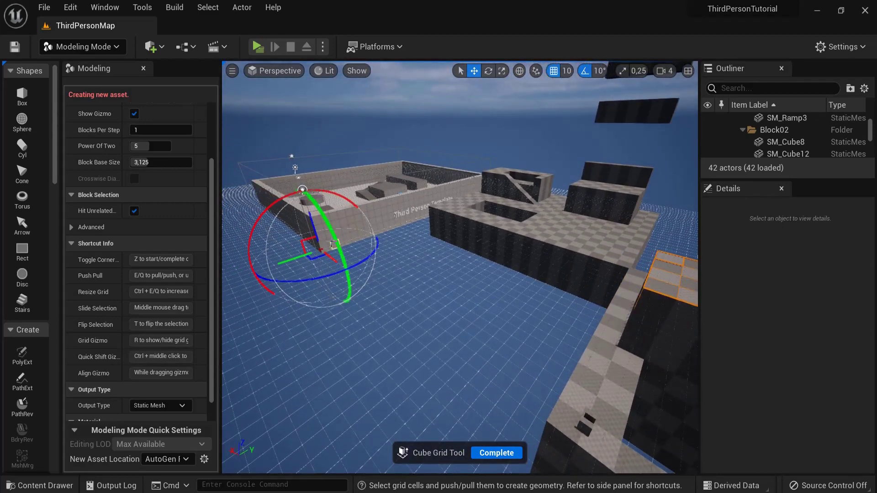
pyautogui.moveTo(333, 237); pyautogui.dragTo(350, 264)
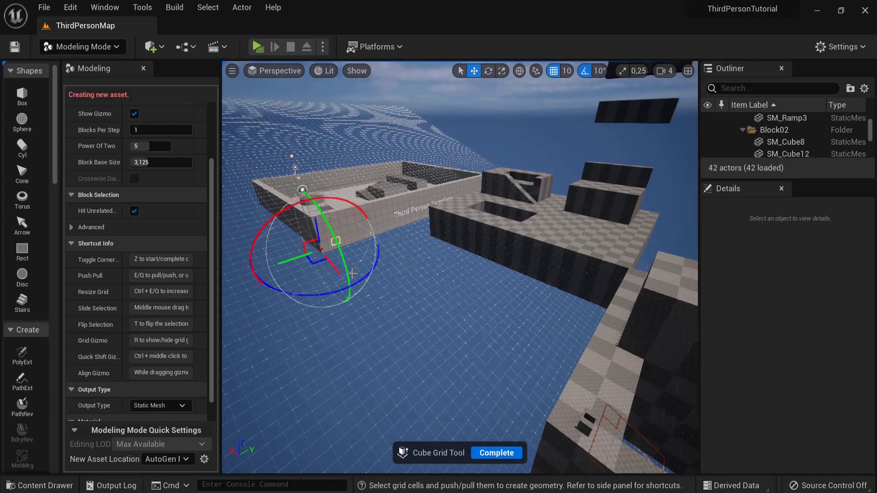
# Step: Select an area on the large block's side face on the tilted grid and pull it out into a slanted beam
pyautogui.moveTo(352, 273); pyautogui.dragTo(529, 303, button='right')
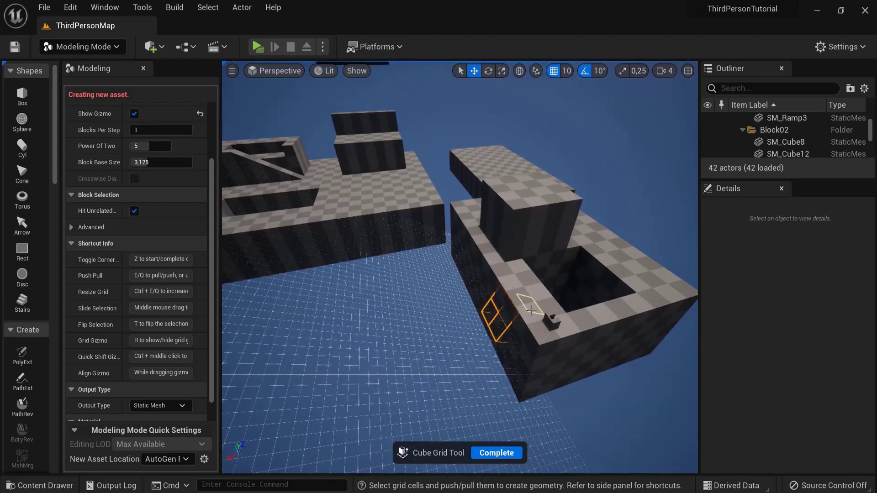
pyautogui.press('e')
pyautogui.press('e')
pyautogui.press('q')
pyautogui.press('e')
pyautogui.press('e')
pyautogui.moveTo(507, 326); pyautogui.dragTo(362, 327, button='right')
pyautogui.scroll(4, 152, 187)
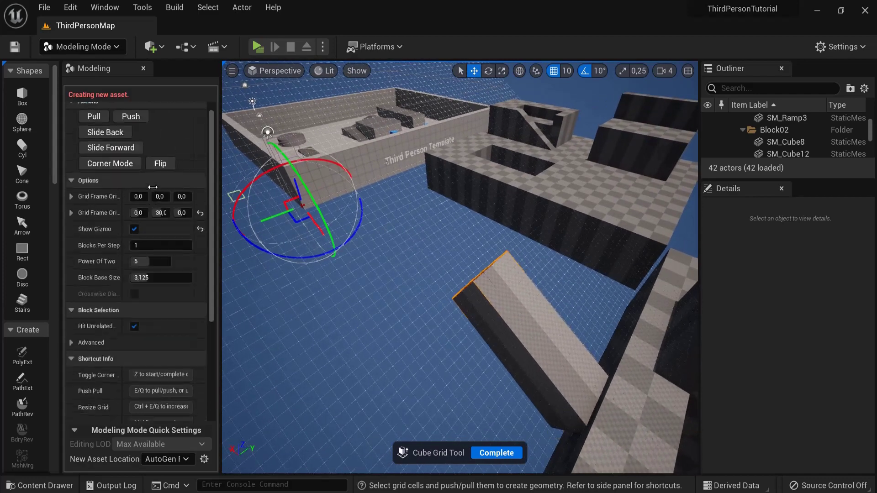
pyautogui.scroll(1, 153, 187)
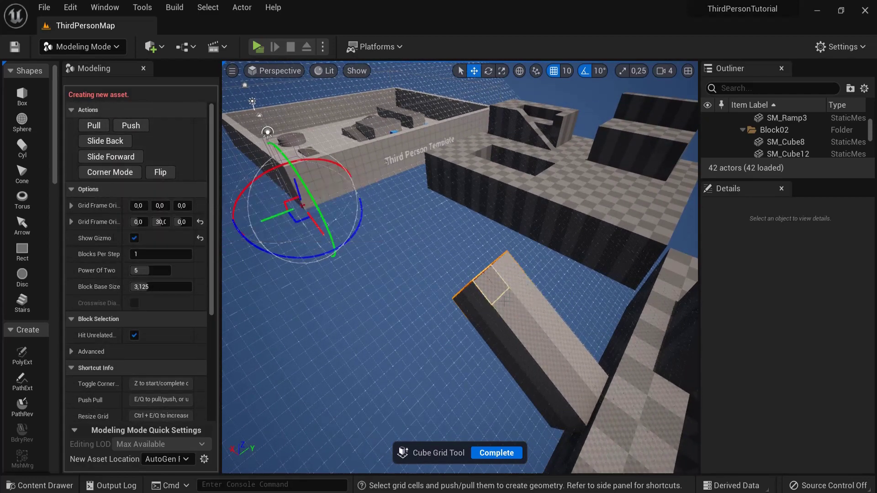
# Step: Undo the slanted beam and the grid rotation
pyautogui.moveTo(479, 276); pyautogui.dragTo(628, 274, button='right')
pyautogui.moveTo(402, 303); pyautogui.dragTo(404, 284, button='right')
pyautogui.hotkey('ctrl', 'z')
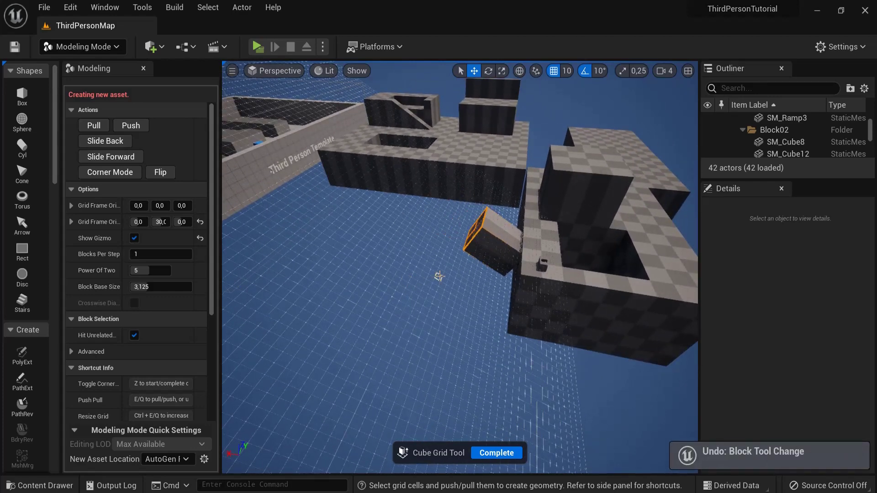
pyautogui.hotkey('ctrl', 'z')
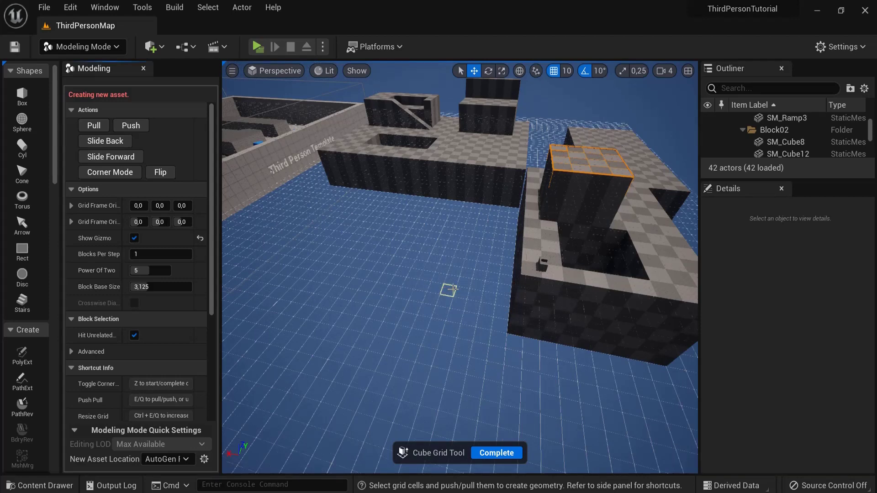
# Step: Complete the Cube Grid mesh and switch from Modeling to Select mode
pyautogui.click(496, 453)
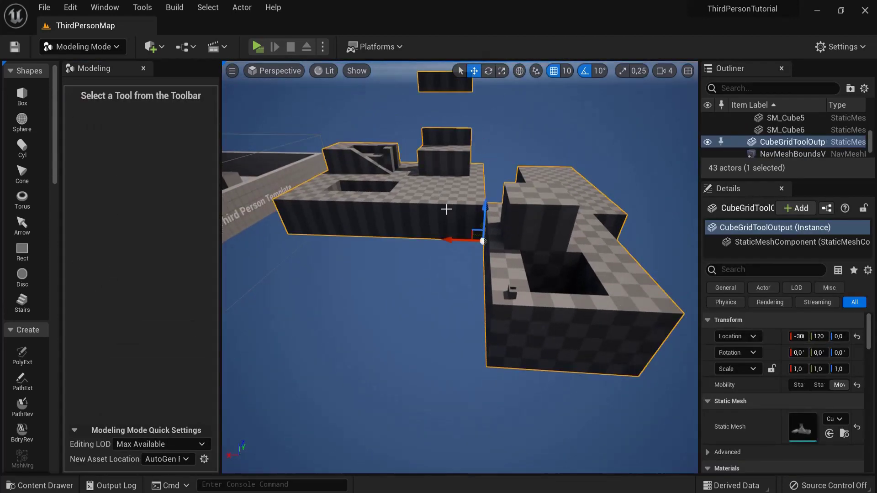
pyautogui.moveTo(460, 278); pyautogui.dragTo(484, 321, button='right')
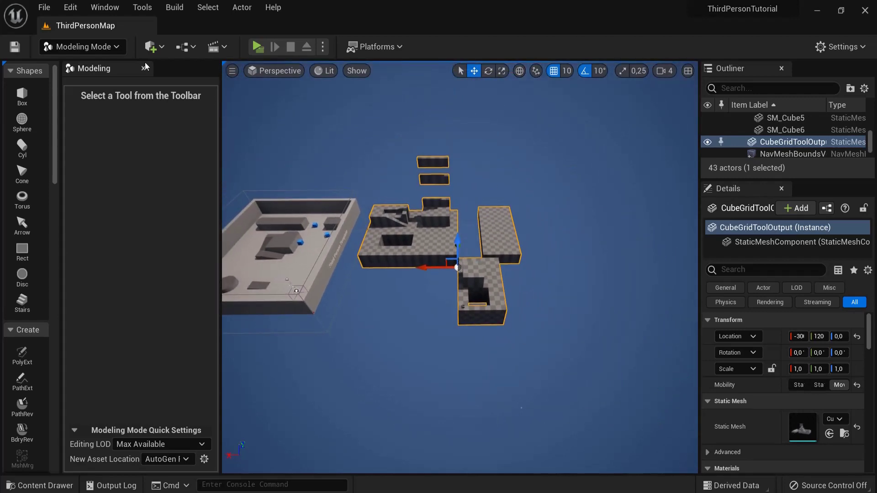
pyautogui.click(64, 46)
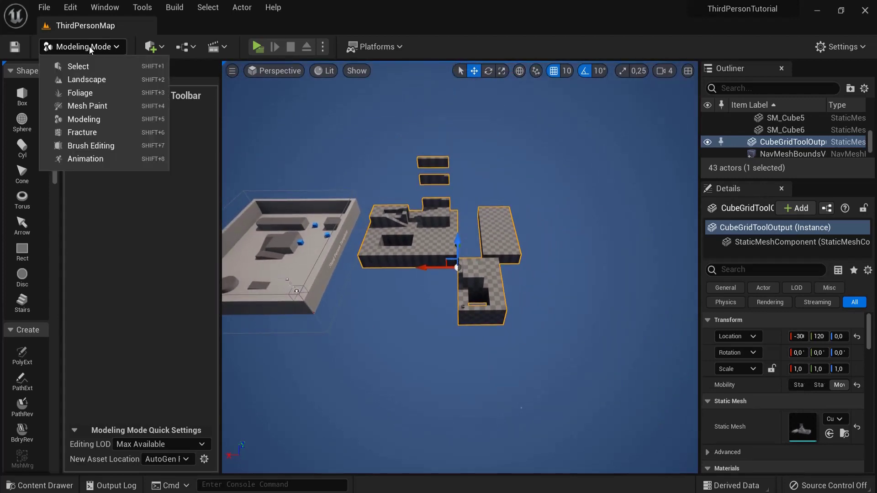
pyautogui.click(75, 64)
# Step: Search the Outliner for "pla" and place the PlayerStart on the large block beside its rectangular hole
pyautogui.moveTo(366, 251); pyautogui.dragTo(244, 253, button='right')
pyautogui.keyDown('alt'); pyautogui.moveTo(455, 221); pyautogui.dragTo(560, 214); pyautogui.keyUp('alt')
pyautogui.moveTo(560, 214); pyautogui.dragTo(260, 237, button='right')
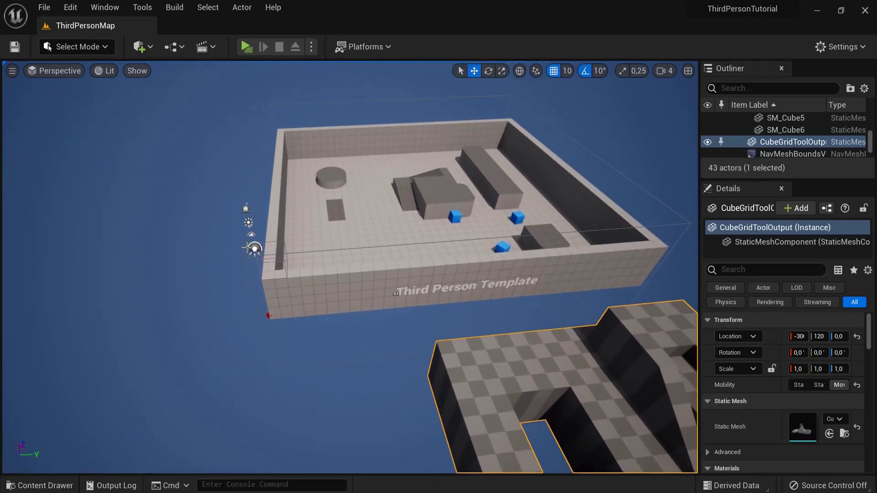
pyautogui.click(605, 184)
pyautogui.click(759, 105)
pyautogui.click(748, 89)
pyautogui.write('pla')
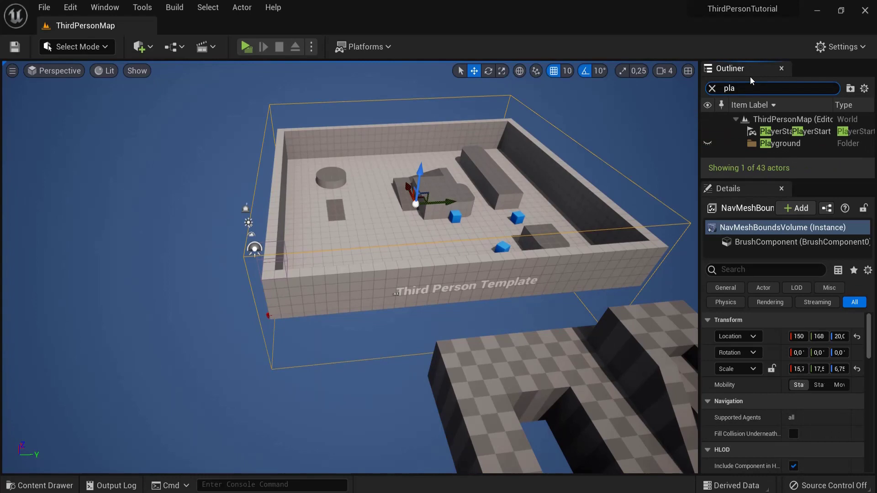
pyautogui.moveTo(546, 165); pyautogui.dragTo(617, 169, button='right')
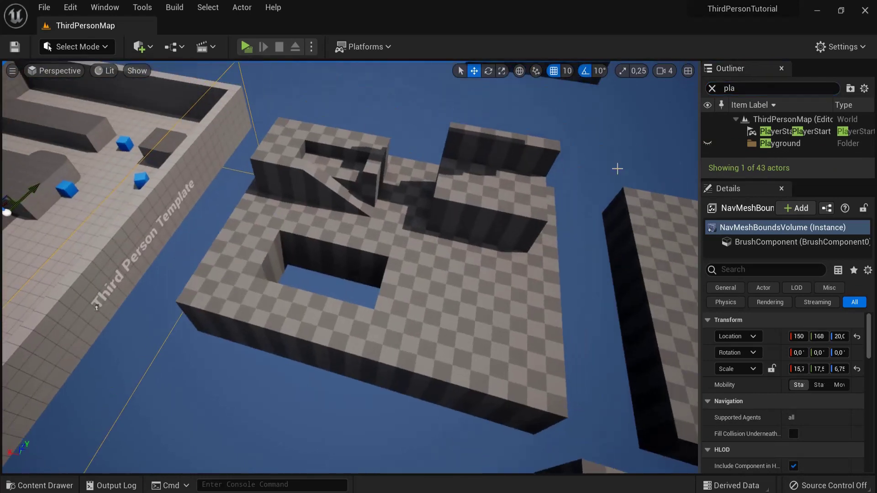
pyautogui.click(782, 132)
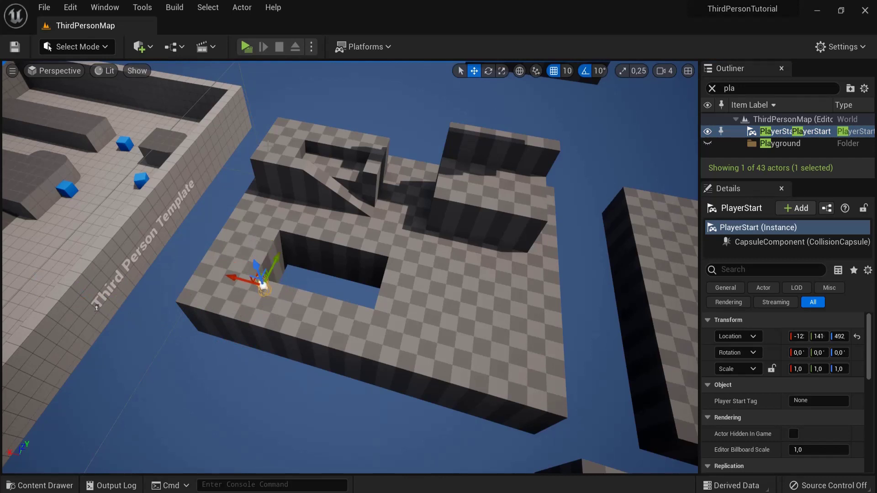
# Step: Play the level and run the character across the checkered blocks, then stop the preview
pyautogui.click(247, 46)
pyautogui.press('w')
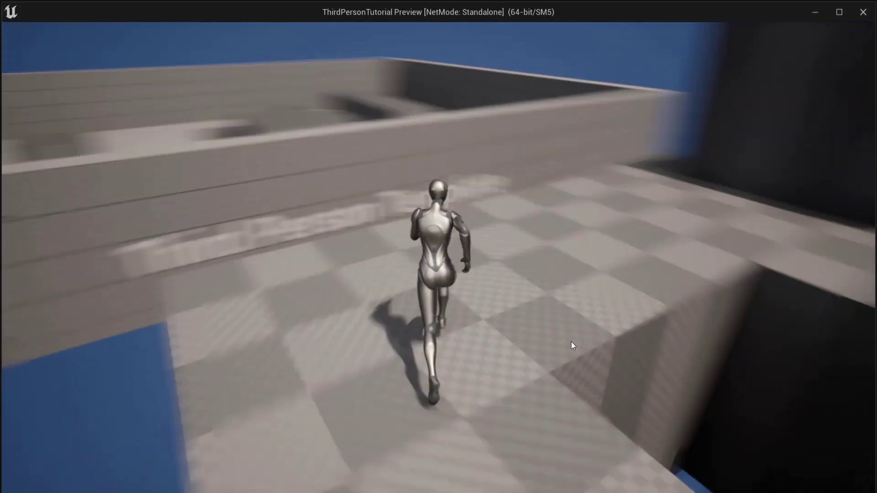
pyautogui.press('w')
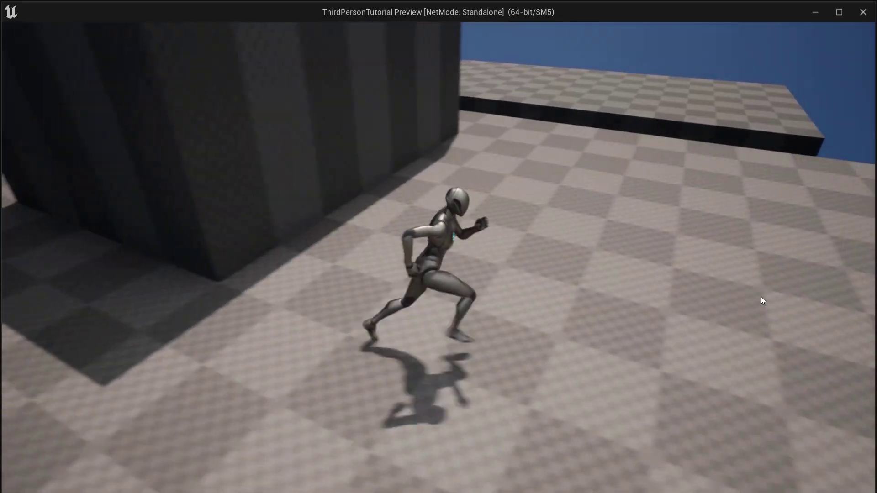
pyautogui.press('Escape')
# Step: Browse the content to ThirdPerson/Maps/_GENERATED and open the user subfolder holding the generated mesh
pyautogui.click(40, 486)
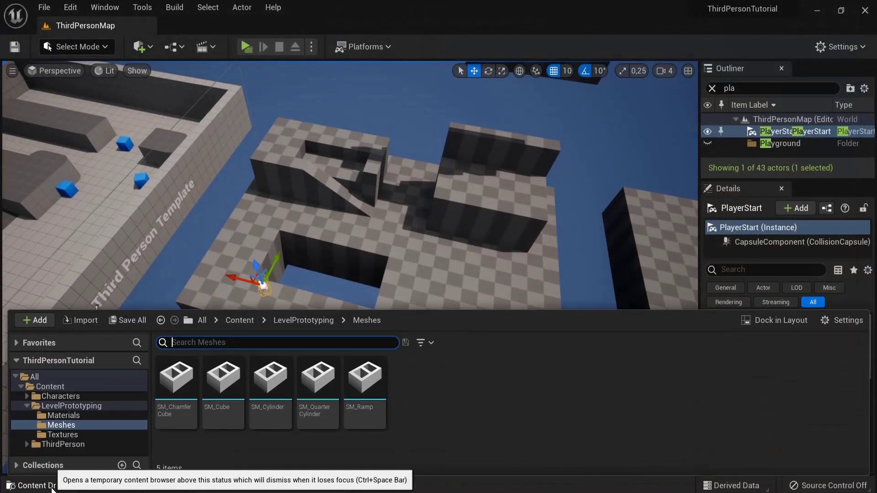
pyautogui.click(238, 320)
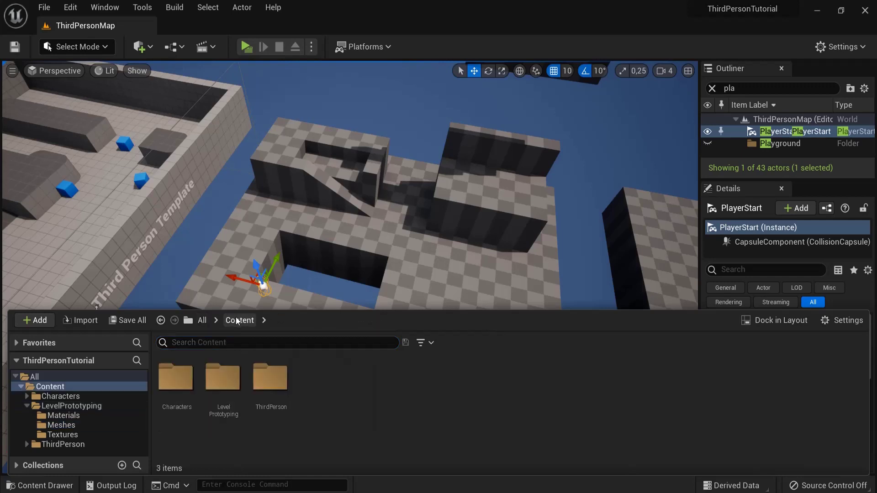
pyautogui.doubleClick(269, 394)
pyautogui.doubleClick(235, 387)
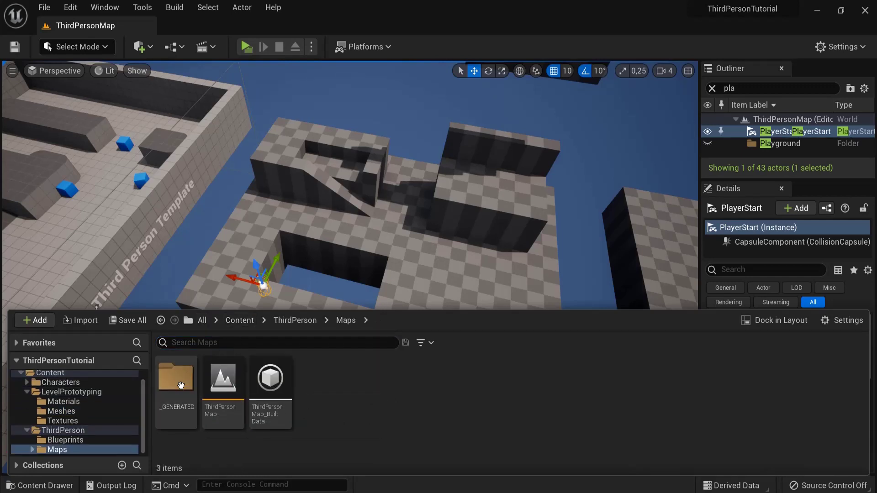
pyautogui.doubleClick(183, 382)
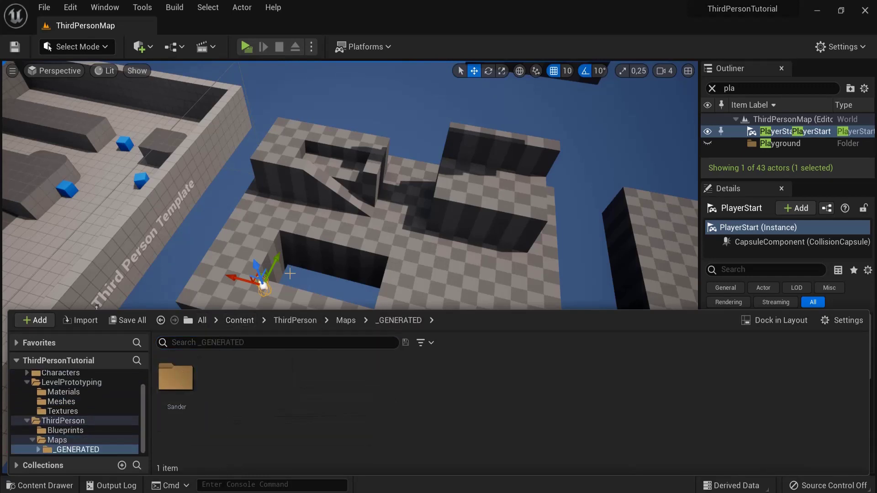
pyautogui.doubleClick(178, 384)
# Step: Dock the content browser in the editor layout beneath the viewport
pyautogui.press('s')
pyautogui.moveTo(475, 216); pyautogui.dragTo(496, 243, button='right')
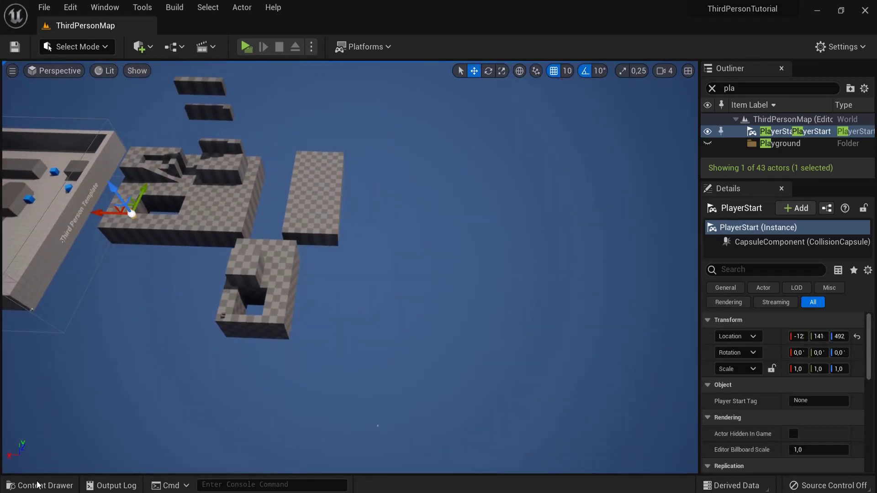
pyautogui.click(38, 484)
pyautogui.click(778, 319)
pyautogui.moveTo(427, 278); pyautogui.dragTo(425, 215, button='right')
# Step: Place an instance of the generated CubeGridToolOutput mesh in the level near the original blockout
pyautogui.click(161, 405)
pyautogui.moveTo(161, 403); pyautogui.dragTo(421, 197)
pyautogui.press('s')
pyautogui.moveTo(421, 197); pyautogui.dragTo(509, 224, button='right')
# Step: Set the camera speed to 5 and move the new mesh instance clear of the original blockout
pyautogui.click(666, 71)
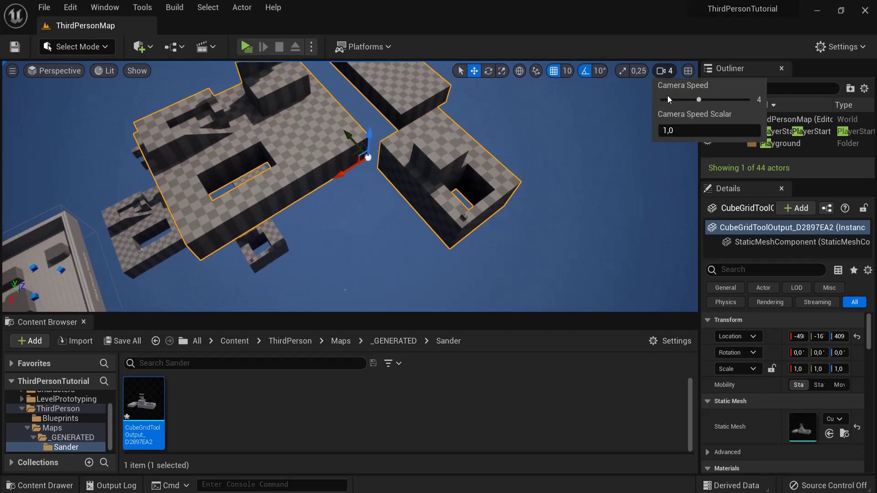
pyautogui.moveTo(695, 99); pyautogui.dragTo(715, 99)
pyautogui.press('s')
pyautogui.moveTo(516, 156); pyautogui.dragTo(438, 141, button='right')
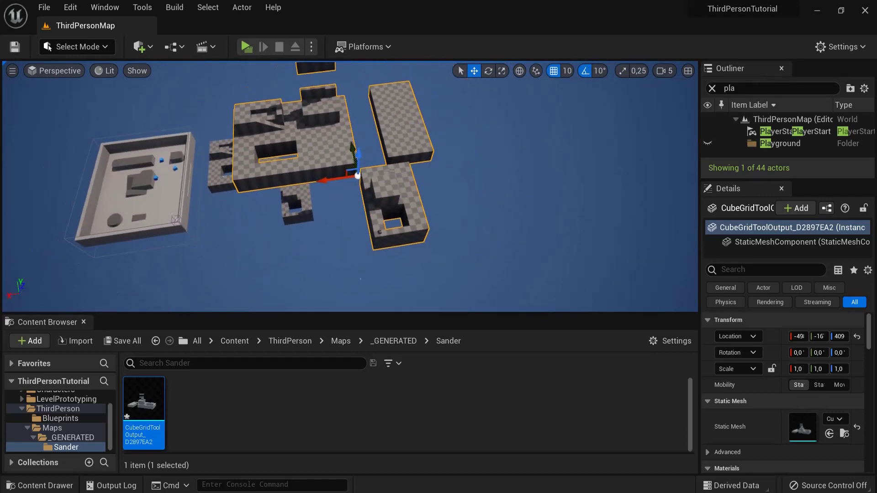
pyautogui.moveTo(353, 156); pyautogui.dragTo(398, 197)
pyautogui.moveTo(418, 163); pyautogui.dragTo(413, 125)
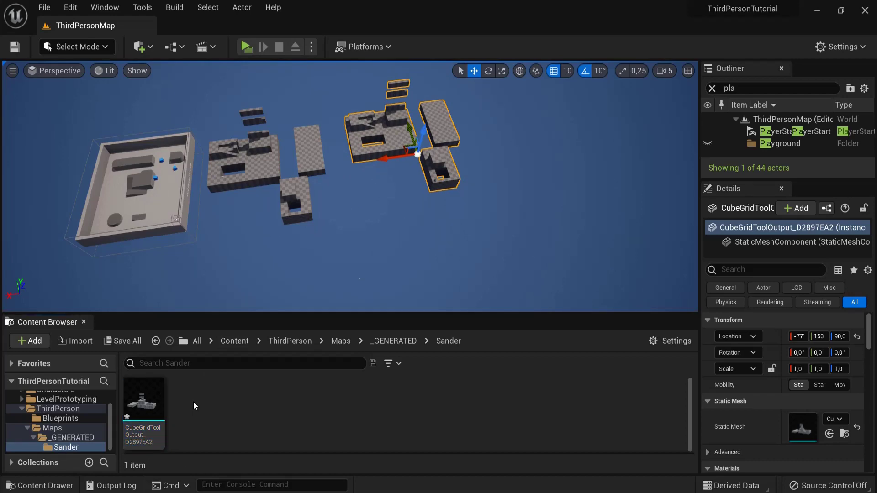
# Step: Duplicate the CubeGridToolOutput mesh asset and name the copy cubegrid2
pyautogui.rightClick(141, 403)
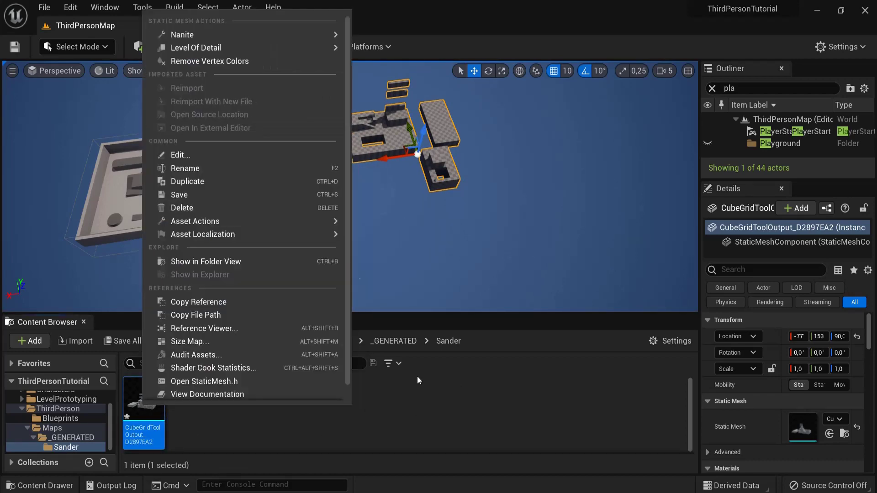
pyautogui.click(220, 181)
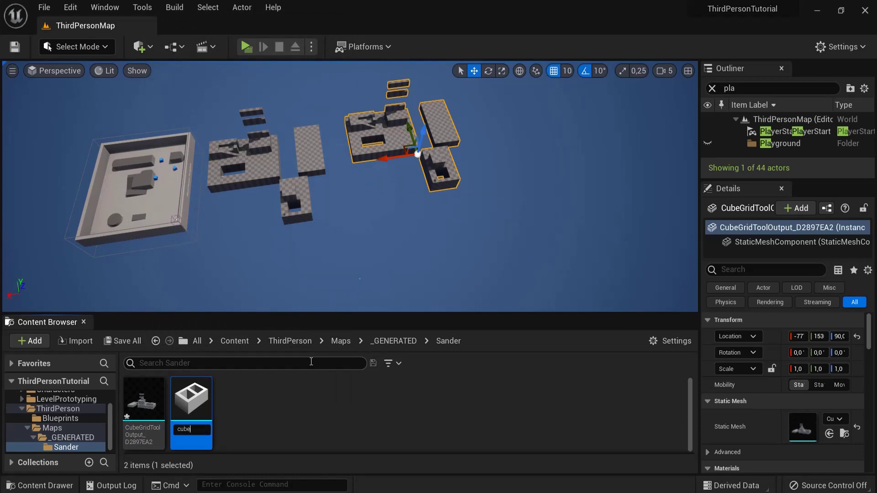
pyautogui.press('Return')
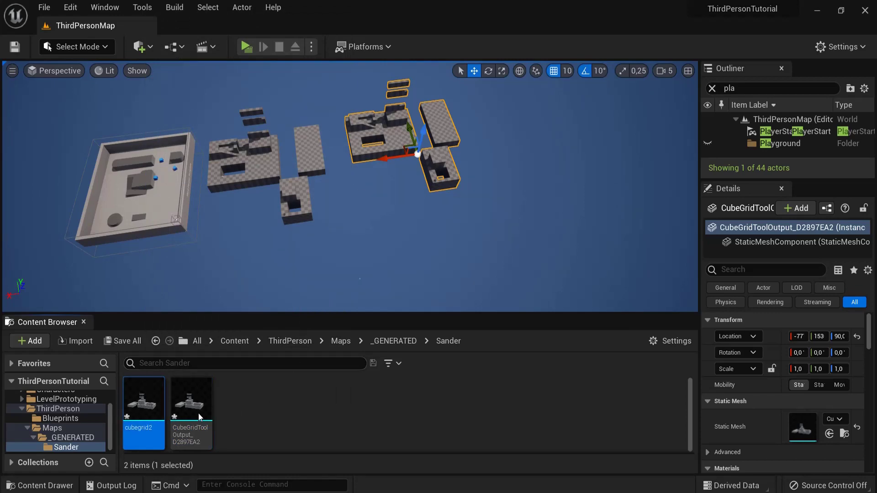
# Step: Place a cubegrid2 instance in the level and move it down beside the other two blockouts
pyautogui.moveTo(143, 400); pyautogui.dragTo(477, 198)
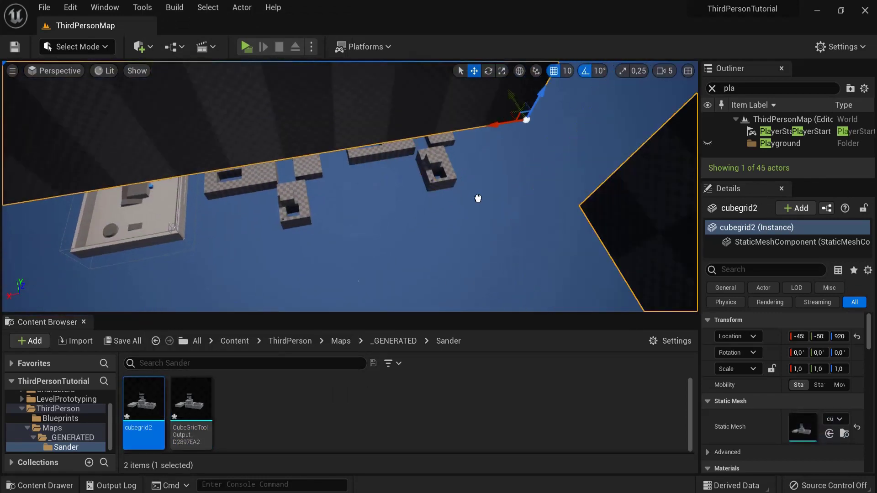
pyautogui.press('f')
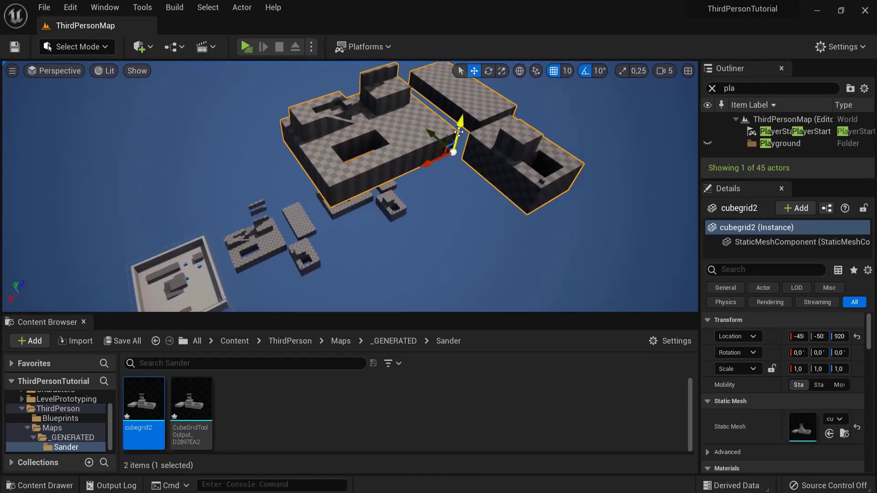
pyautogui.moveTo(458, 132); pyautogui.dragTo(396, 229)
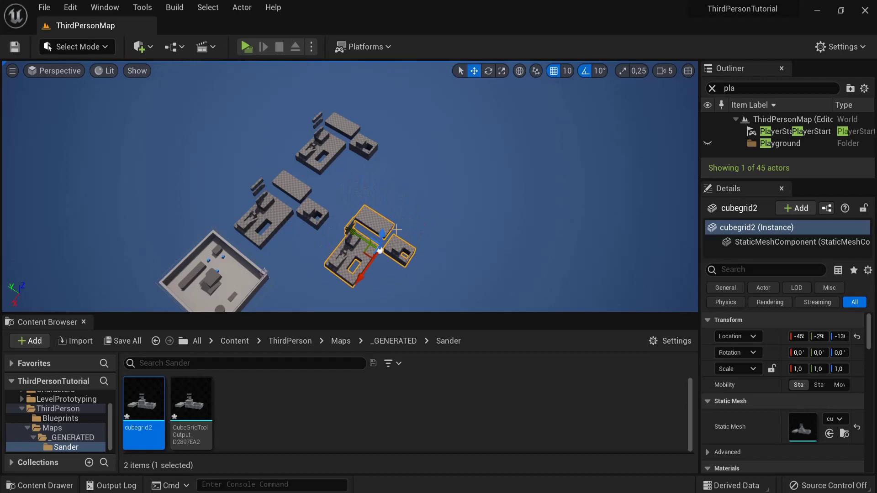
pyautogui.moveTo(397, 230); pyautogui.dragTo(337, 232, button='right')
# Step: Select the original blockout mesh next to the template room and switch to Modeling mode
pyautogui.click(342, 165)
pyautogui.click(352, 157)
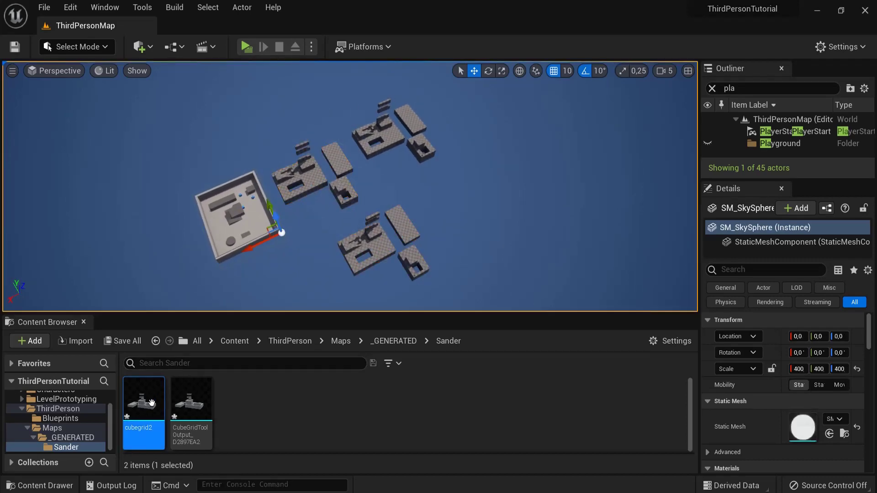
pyautogui.click(186, 386)
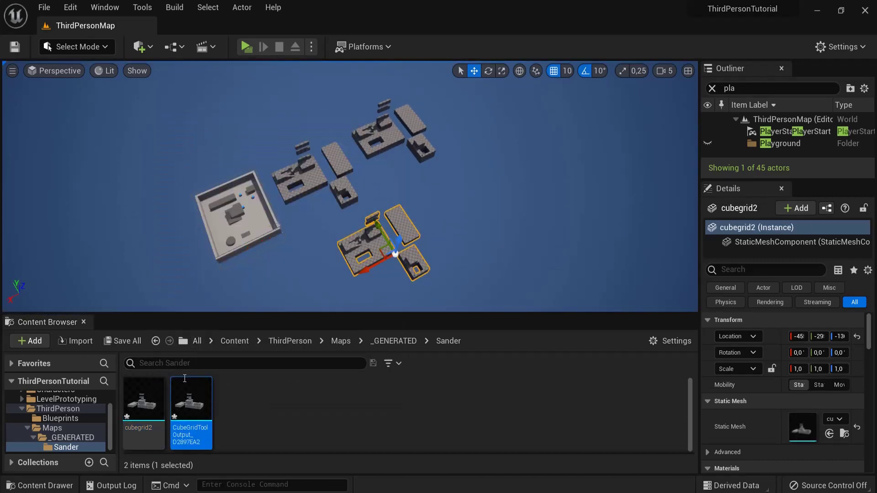
pyautogui.click(312, 179)
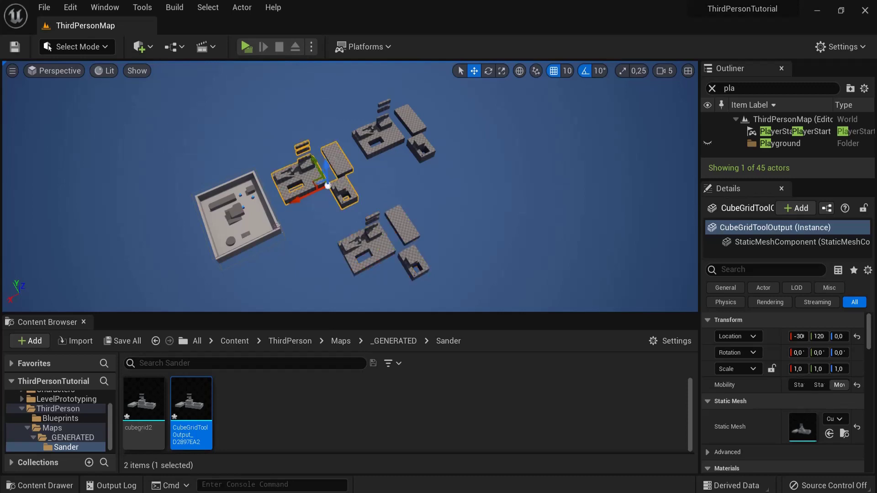
pyautogui.press('w')
pyautogui.moveTo(372, 183); pyautogui.dragTo(372, 189, button='right')
pyautogui.click(79, 48)
pyautogui.click(97, 122)
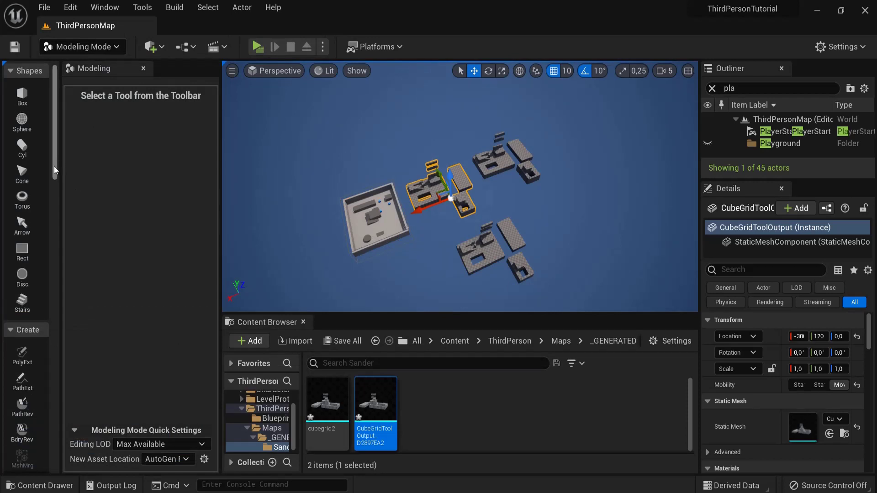
# Step: Use PolyGroup Deform to pull one end of the lower floating platform out into a point
pyautogui.scroll(-10, 25, 296)
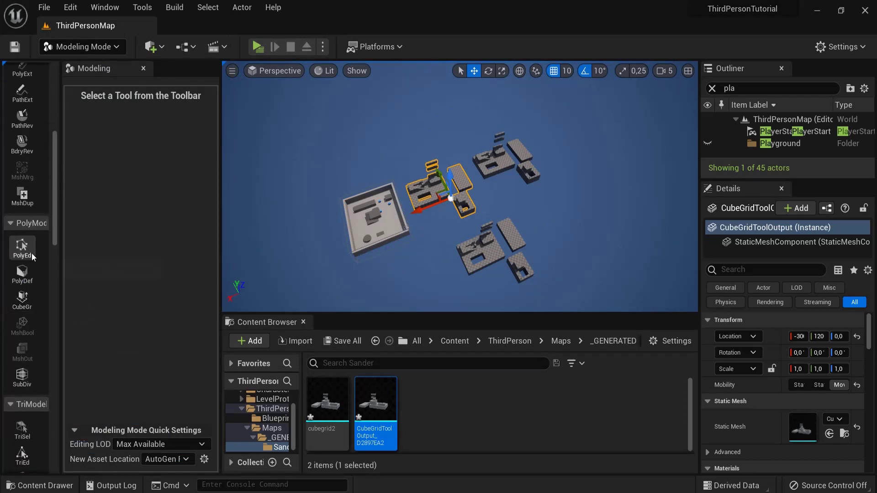
pyautogui.click(22, 273)
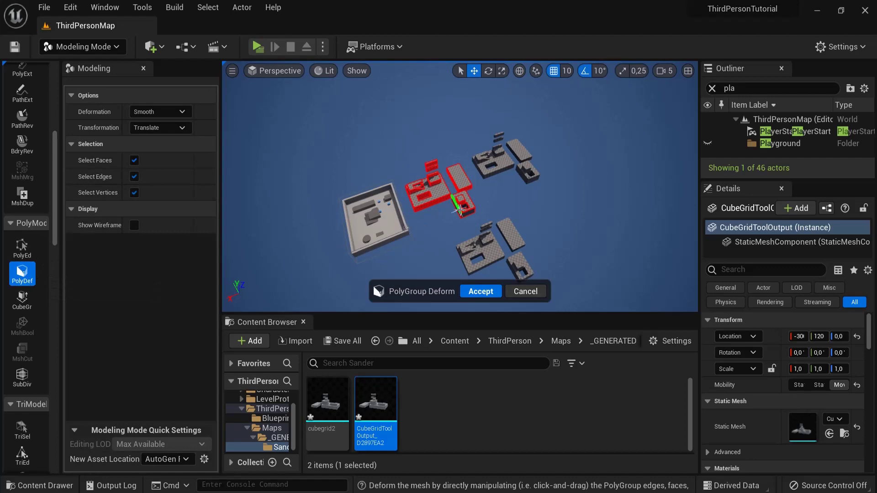
pyautogui.scroll(6, 421, 165)
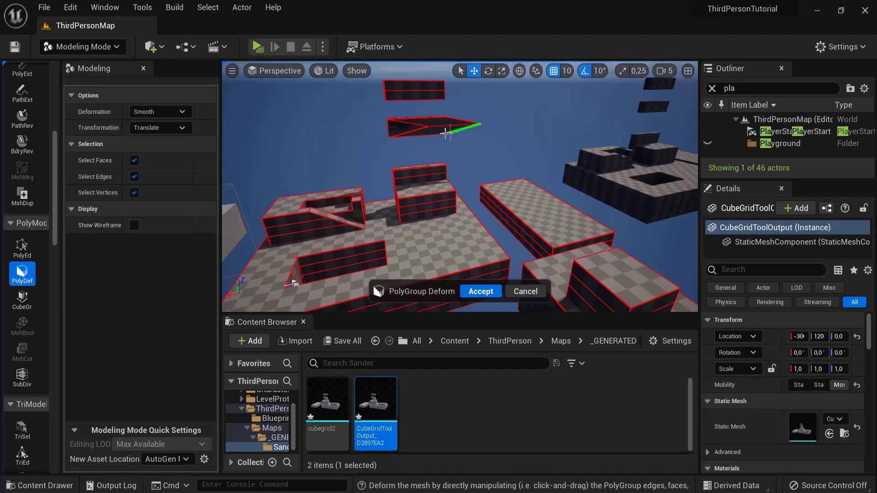
# Step: Deform the ramp and the raised block on the large platform by shifting their PolyGroup elements
pyautogui.press('a')
pyautogui.moveTo(447, 133); pyautogui.dragTo(529, 134, button='right')
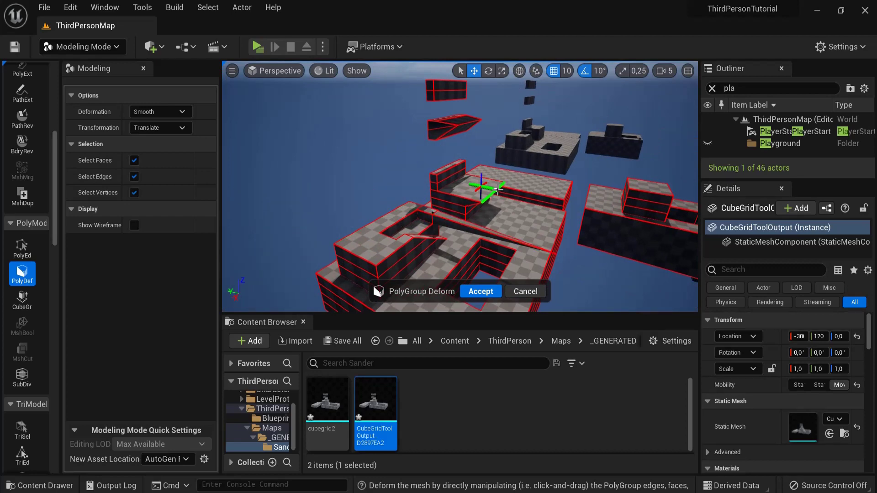
pyautogui.moveTo(541, 200); pyautogui.dragTo(512, 183, button='right')
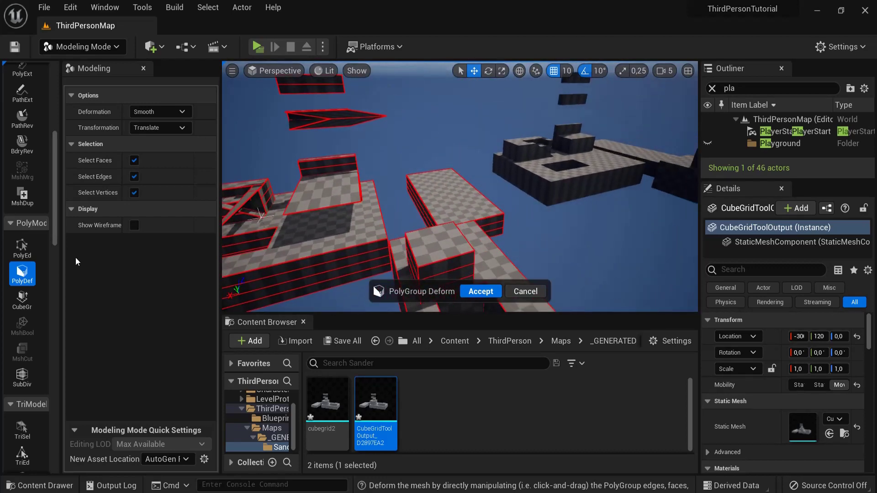
# Step: Edit the deformed mesh with Cube Grid, pull up a tower on the large block's outer corner, and complete the edit
pyautogui.click(22, 297)
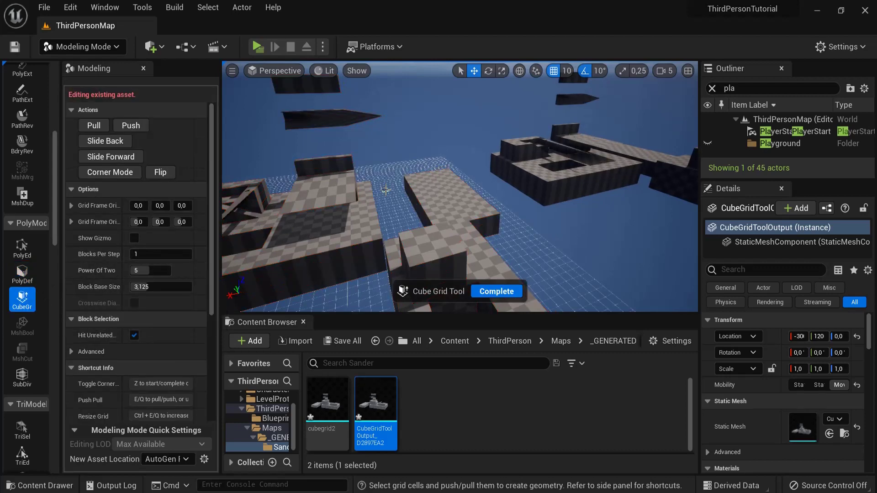
pyautogui.moveTo(385, 190)
pyautogui.mouseDown(button='right')
pyautogui.moveTo(289, 195)
pyautogui.moveTo(372, 185)
pyautogui.mouseUp(button='right')
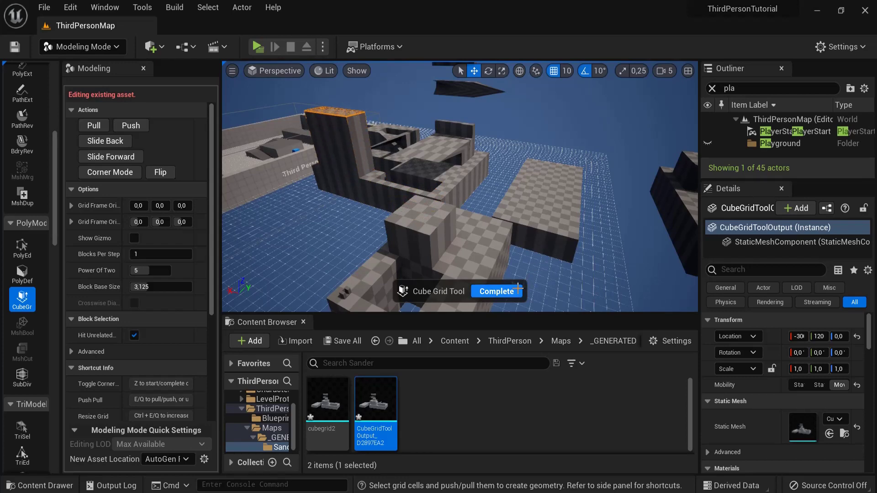
pyautogui.click(496, 291)
# Step: Return to Select mode and select the cubegrid2 mesh that stands apart from the other two blockout copies
pyautogui.click(114, 51)
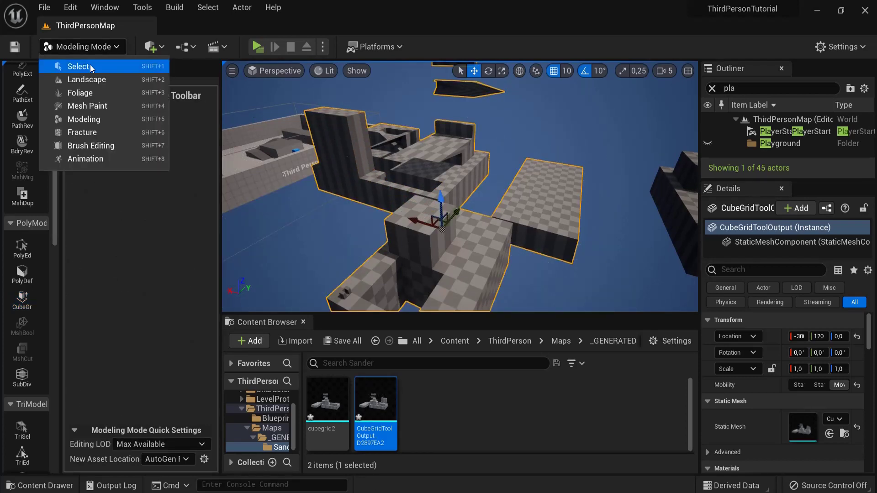
pyautogui.click(81, 64)
pyautogui.scroll(-10, 533, 101)
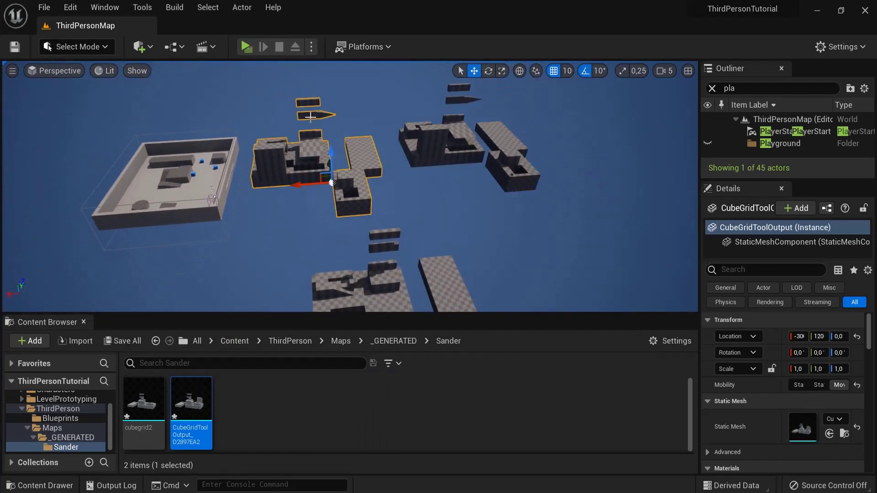
pyautogui.click(445, 101)
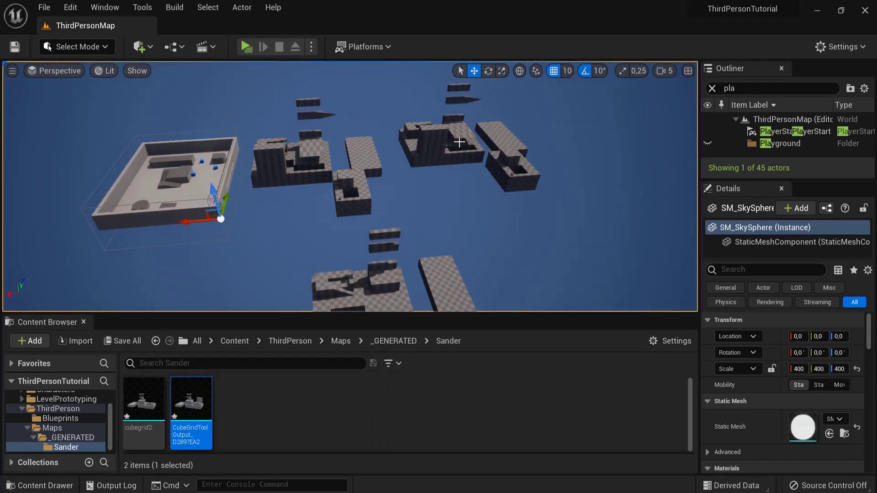
pyautogui.moveTo(458, 141); pyautogui.dragTo(439, 183, button='right')
pyautogui.click(412, 246)
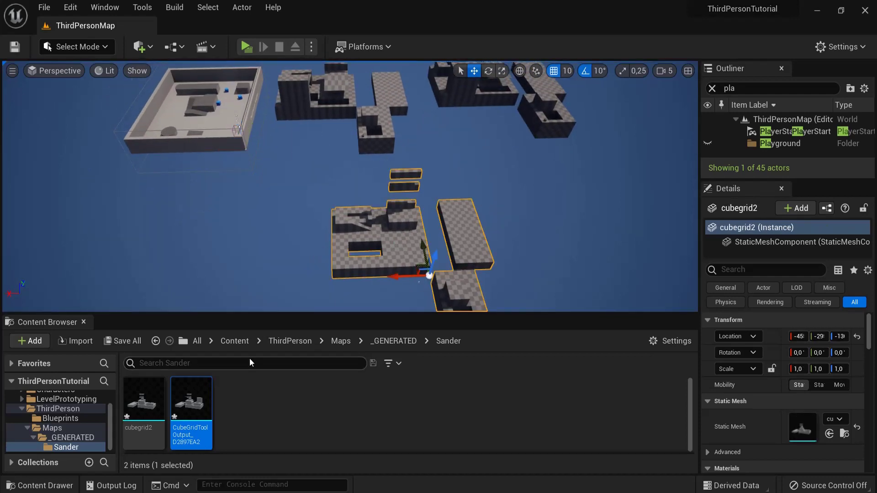
# Step: Examine the CubeGridToolOutput_D2897EA2 and cubegrid2 assets and check which meshes in the level use each one
pyautogui.moveTo(187, 404)
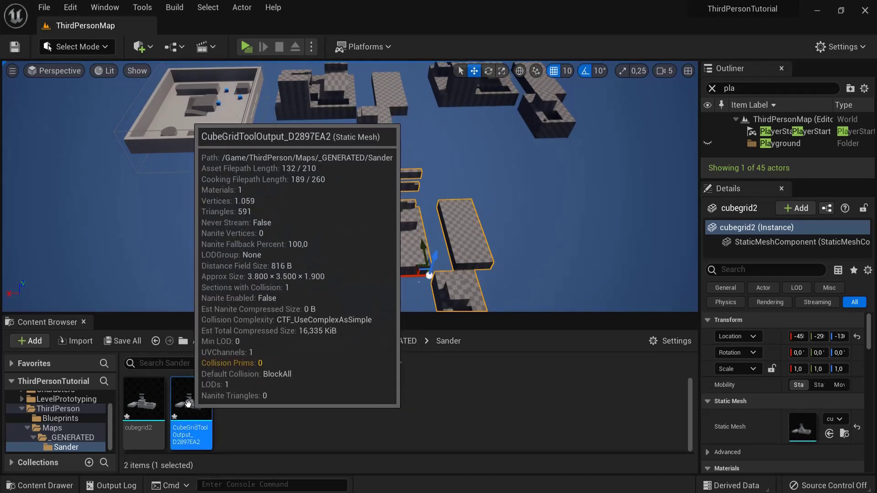
pyautogui.rightClick(188, 404)
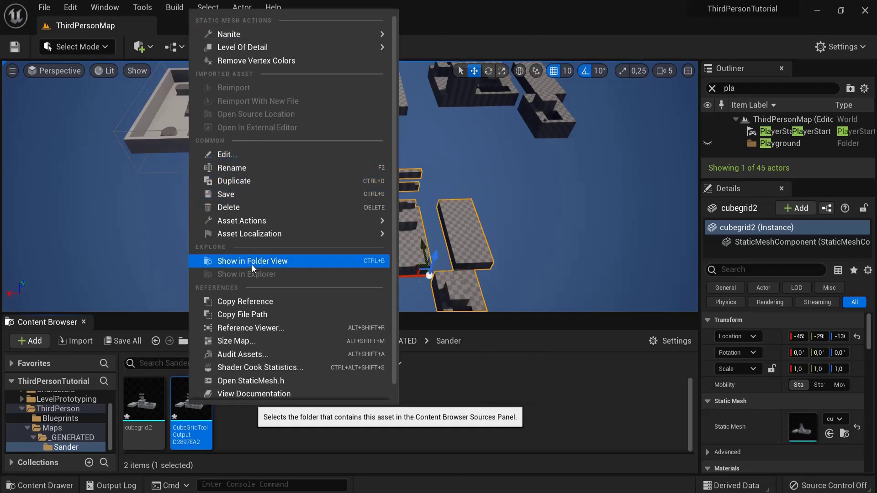
pyautogui.click(258, 439)
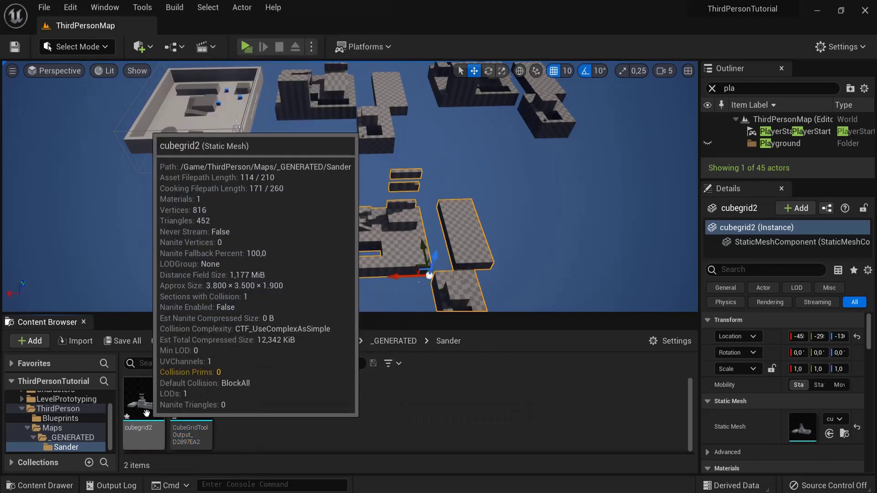
pyautogui.click(479, 83)
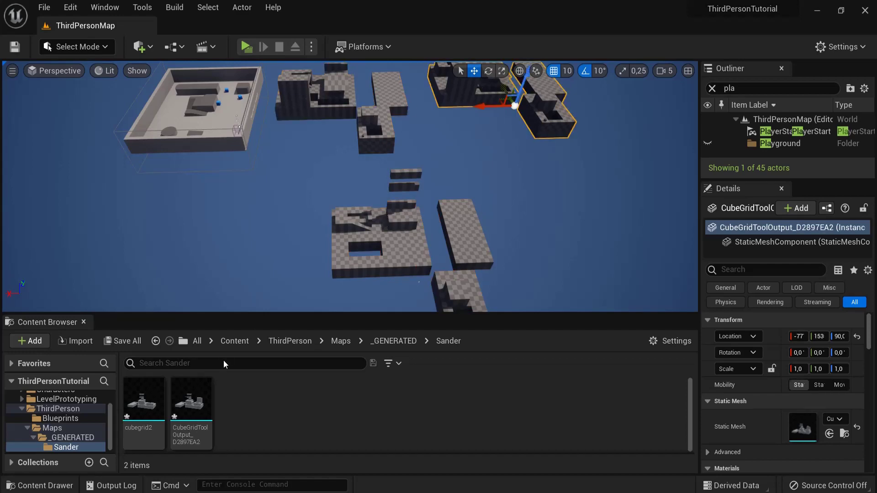
pyautogui.click(376, 268)
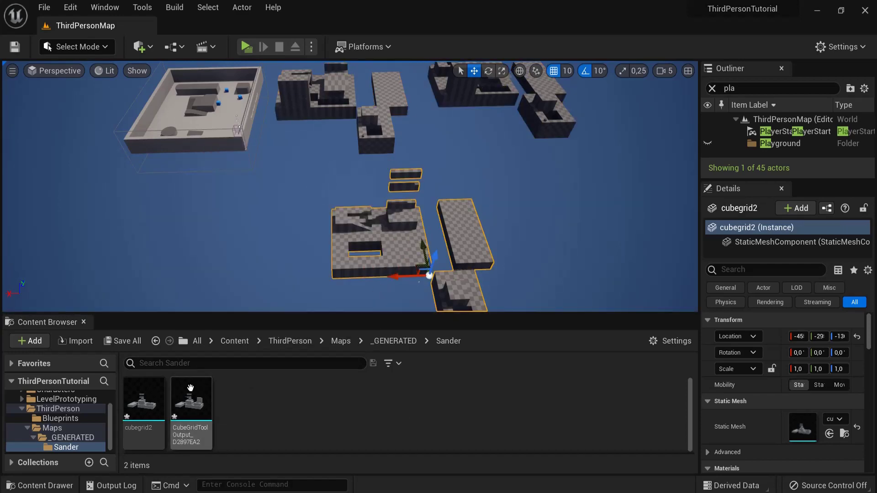
pyautogui.moveTo(138, 417)
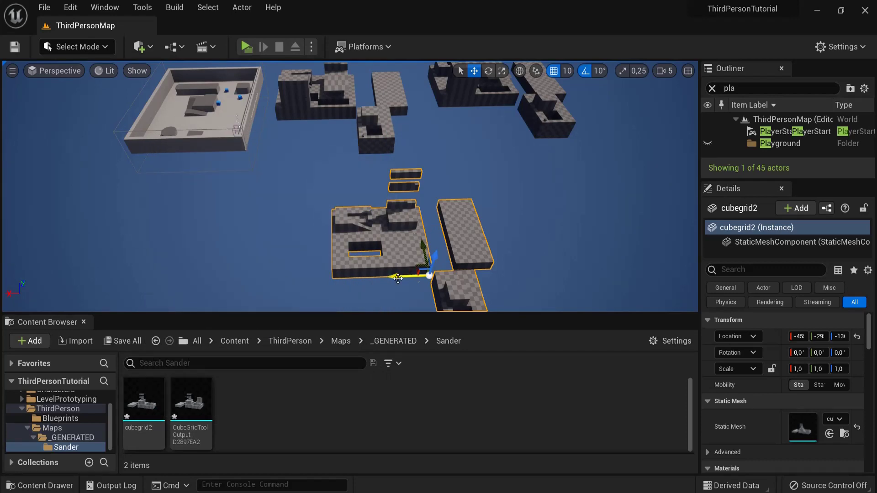
# Step: Compare the separate cubegrid2 mesh with the edited CubeGridToolOutput mesh from above, selecting each in turn
pyautogui.keyDown('alt'); pyautogui.moveTo(507, 221); pyautogui.dragTo(369, 215); pyautogui.keyUp('alt')
pyautogui.moveTo(369, 214); pyautogui.dragTo(403, 202, button='right')
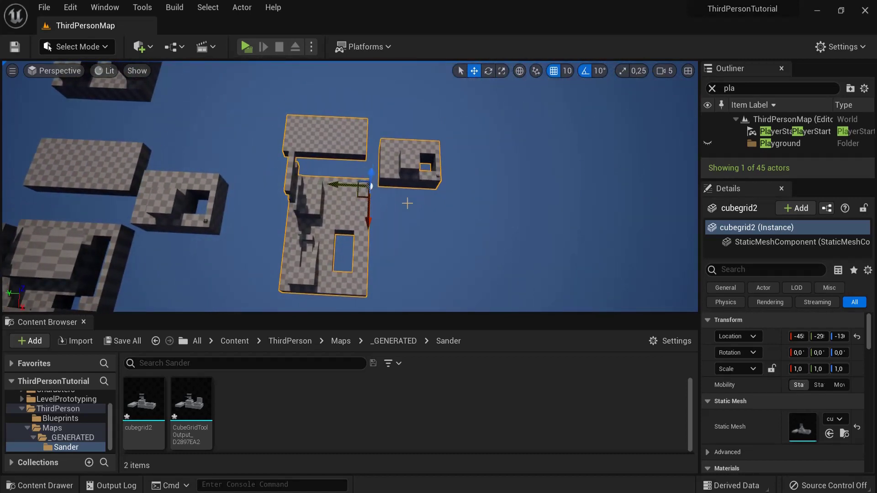
pyautogui.click(90, 166)
pyautogui.click(318, 156)
pyautogui.click(108, 160)
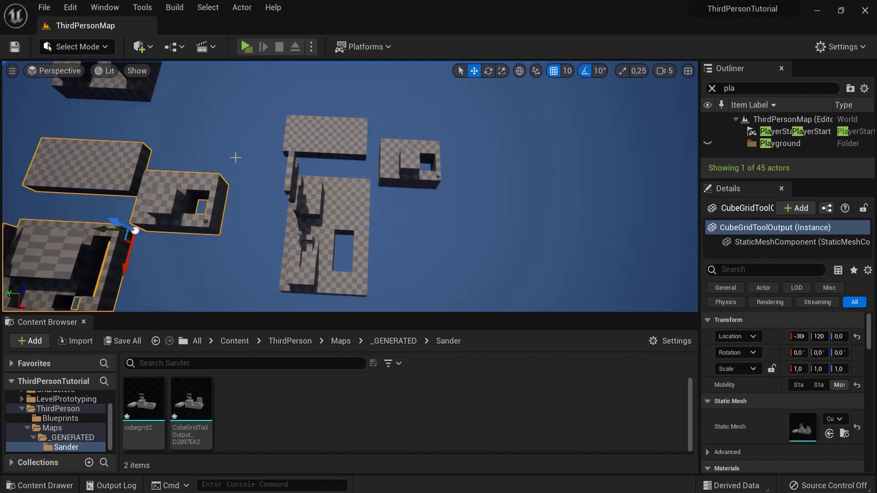
pyautogui.click(424, 142)
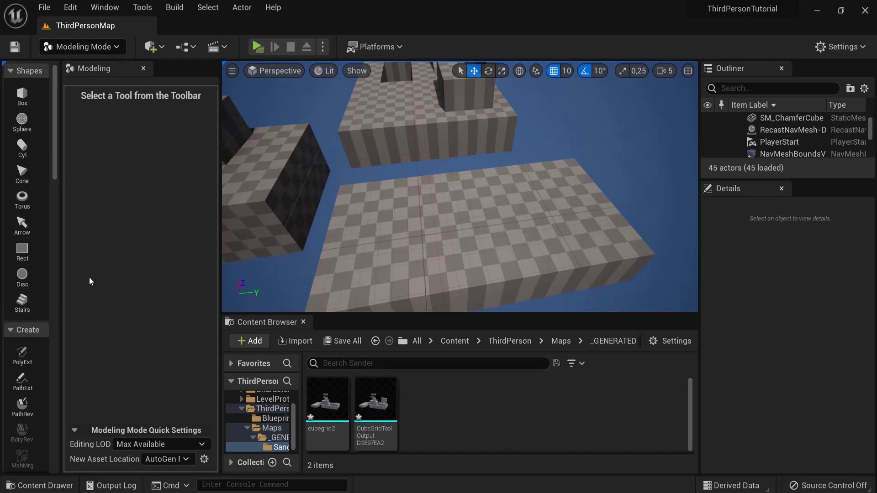
# Step: Create spiral stairs with 20 steps, a step width of about 258 and the default step height, and place them on the checkered platform
pyautogui.click(21, 303)
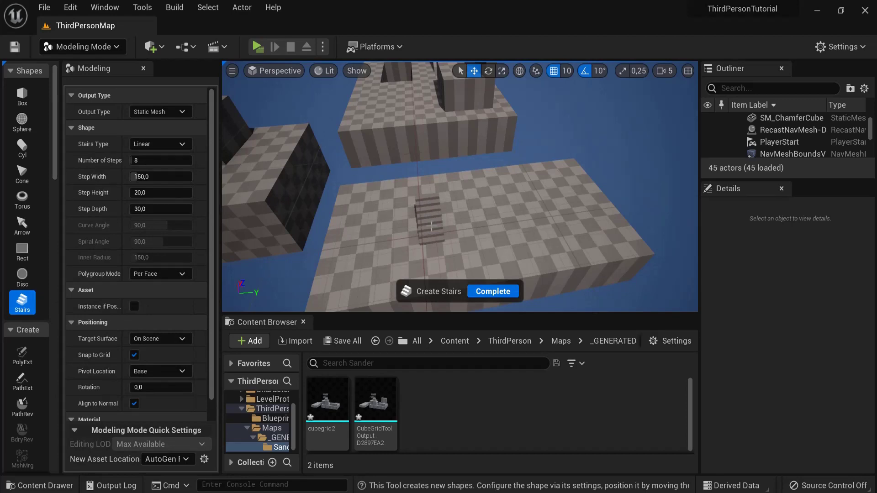
pyautogui.click(178, 145)
pyautogui.click(158, 184)
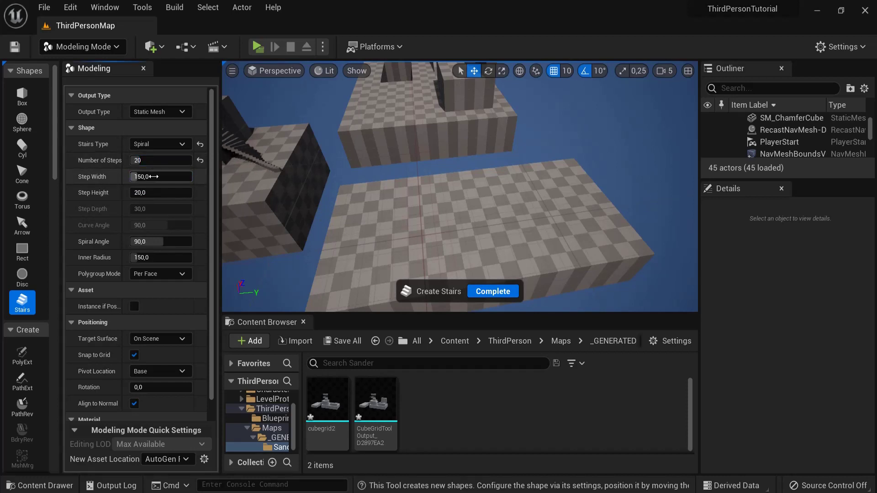
pyautogui.moveTo(155, 193); pyautogui.dragTo(171, 193)
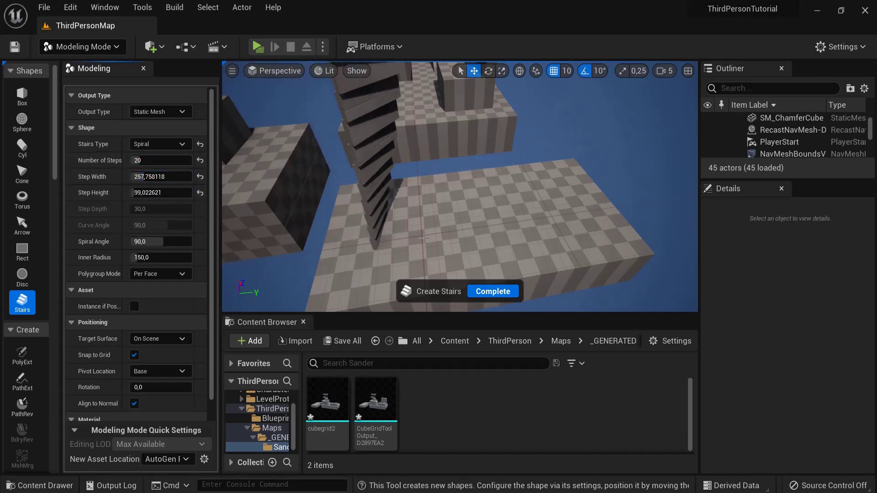
pyautogui.click(199, 194)
pyautogui.click(439, 224)
pyautogui.moveTo(457, 213); pyautogui.dragTo(448, 182, button='right')
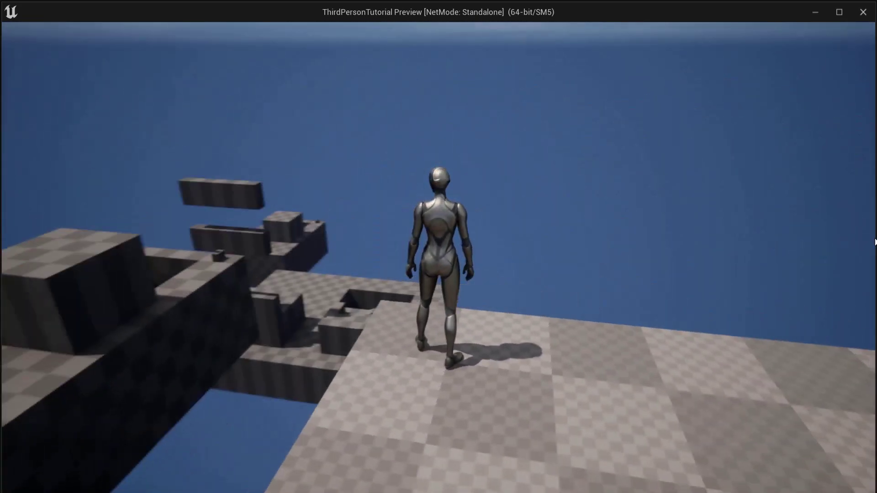
# Step: Play-test the level by running the character along the raised platform toward the walled template room
pyautogui.press('w')
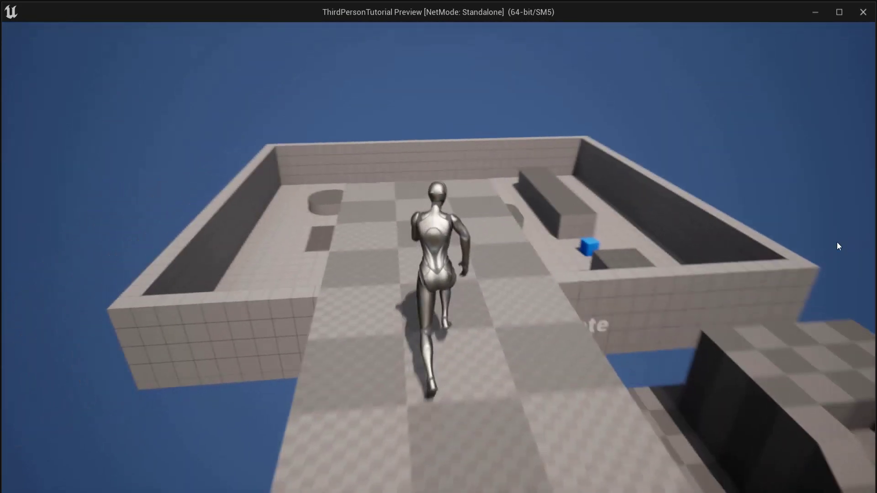